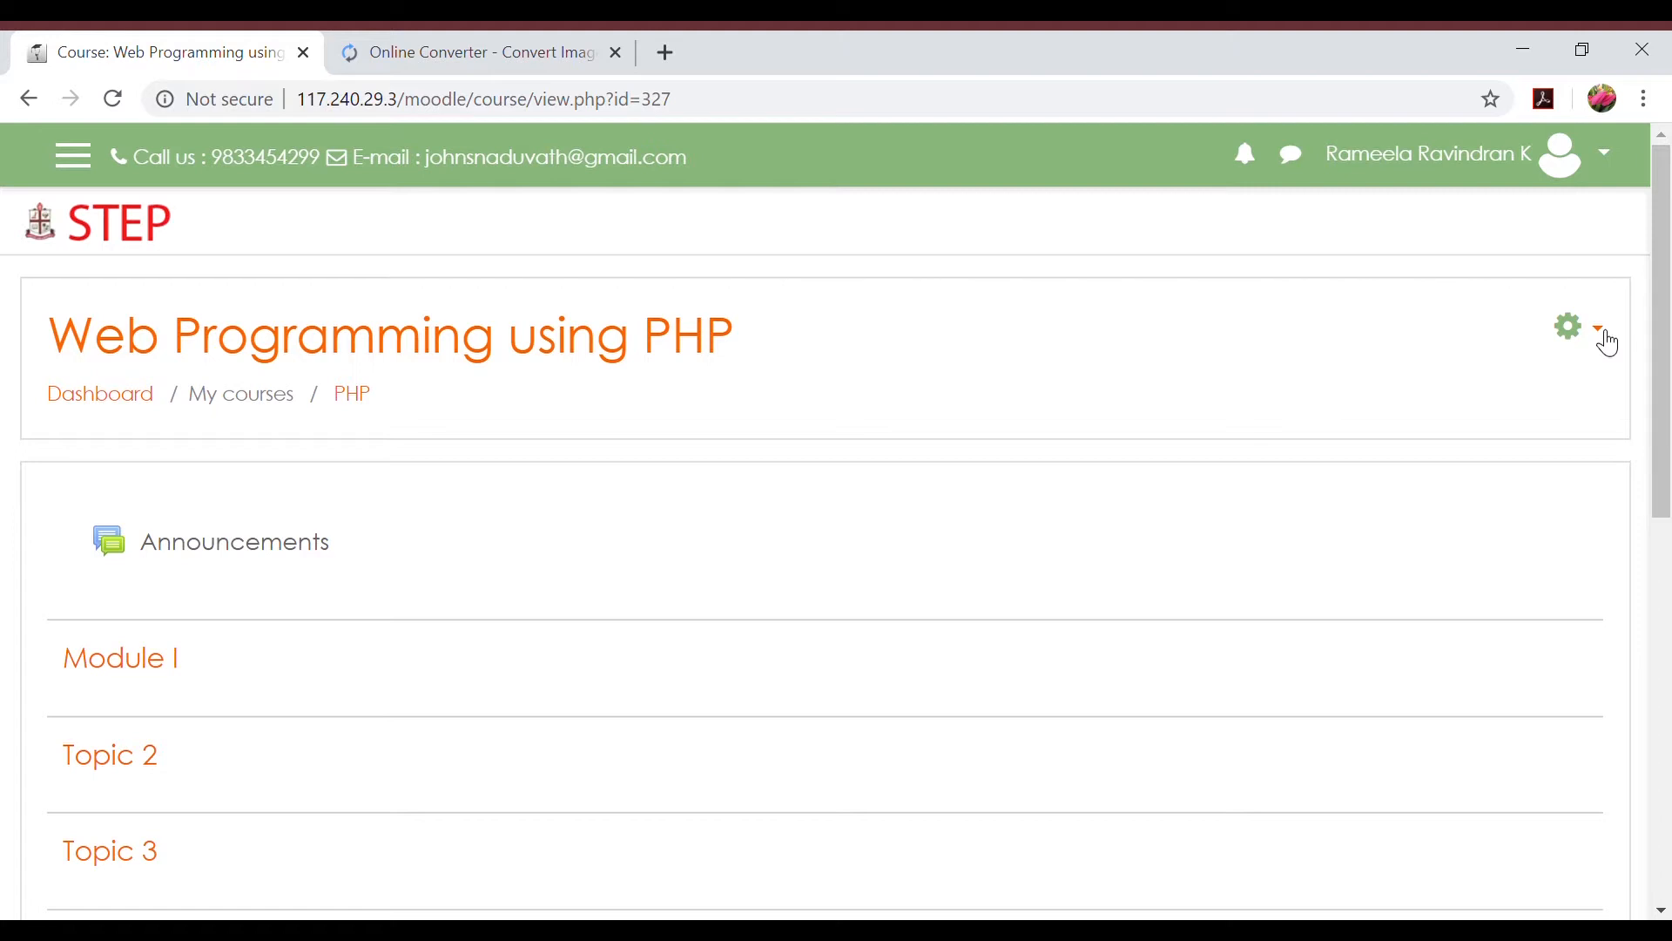
- Turn on editing for the Web Programming using PHP course
{"action": "left_click", "coordinate": [1599, 331]}
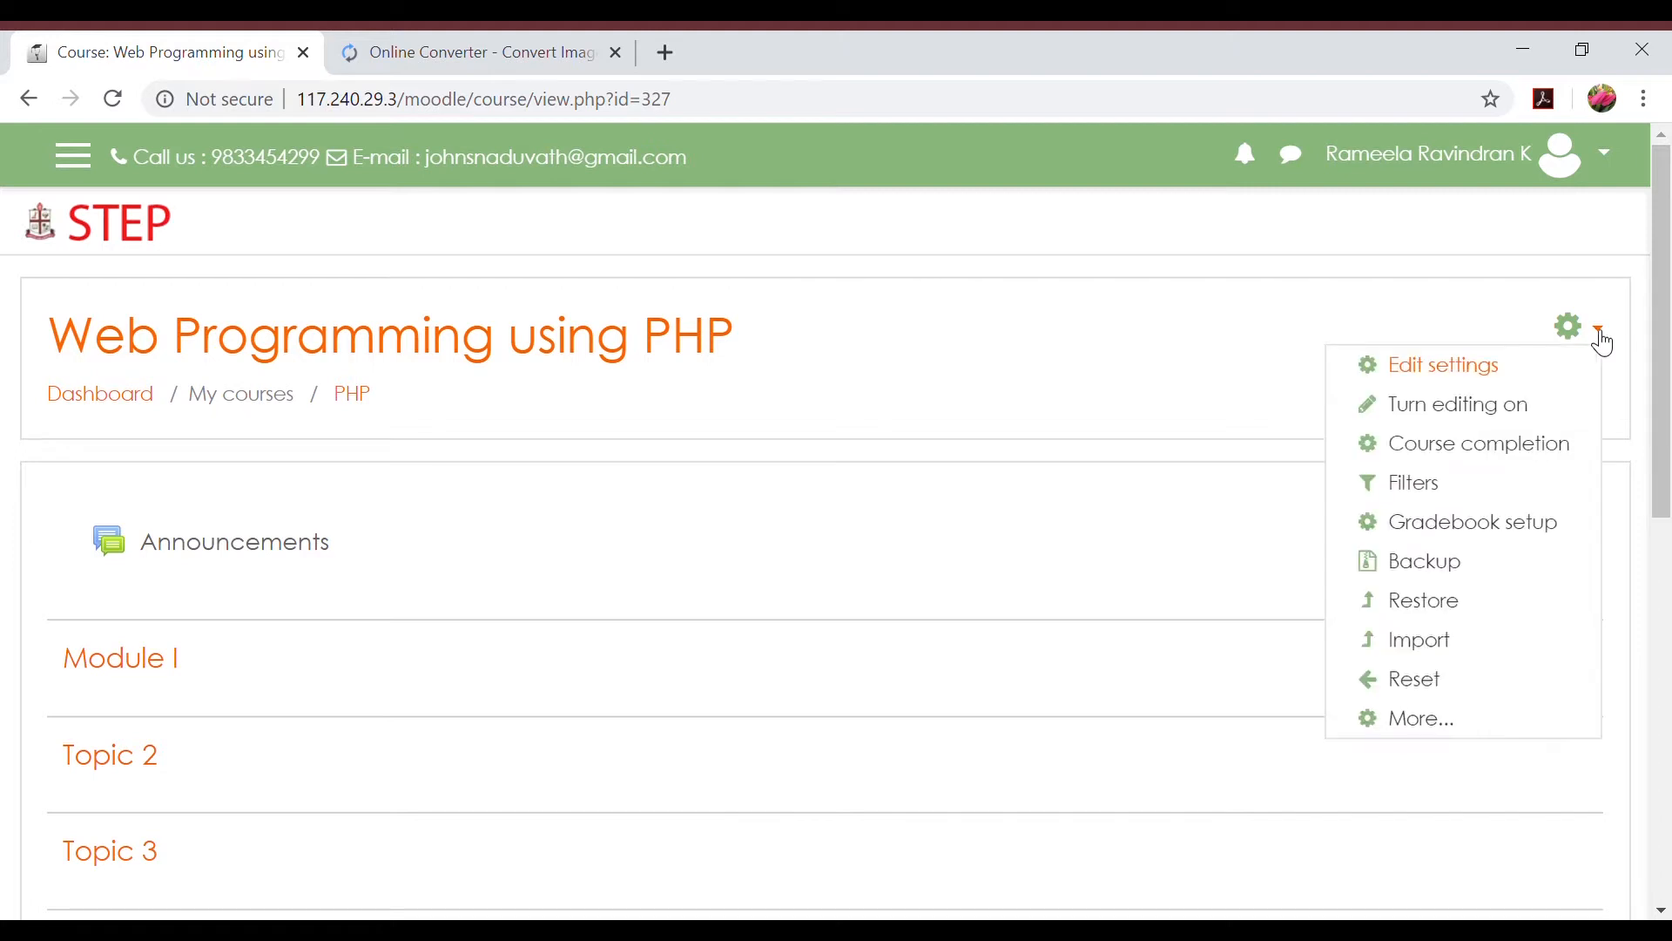
{"action": "left_click", "coordinate": [1482, 406]}
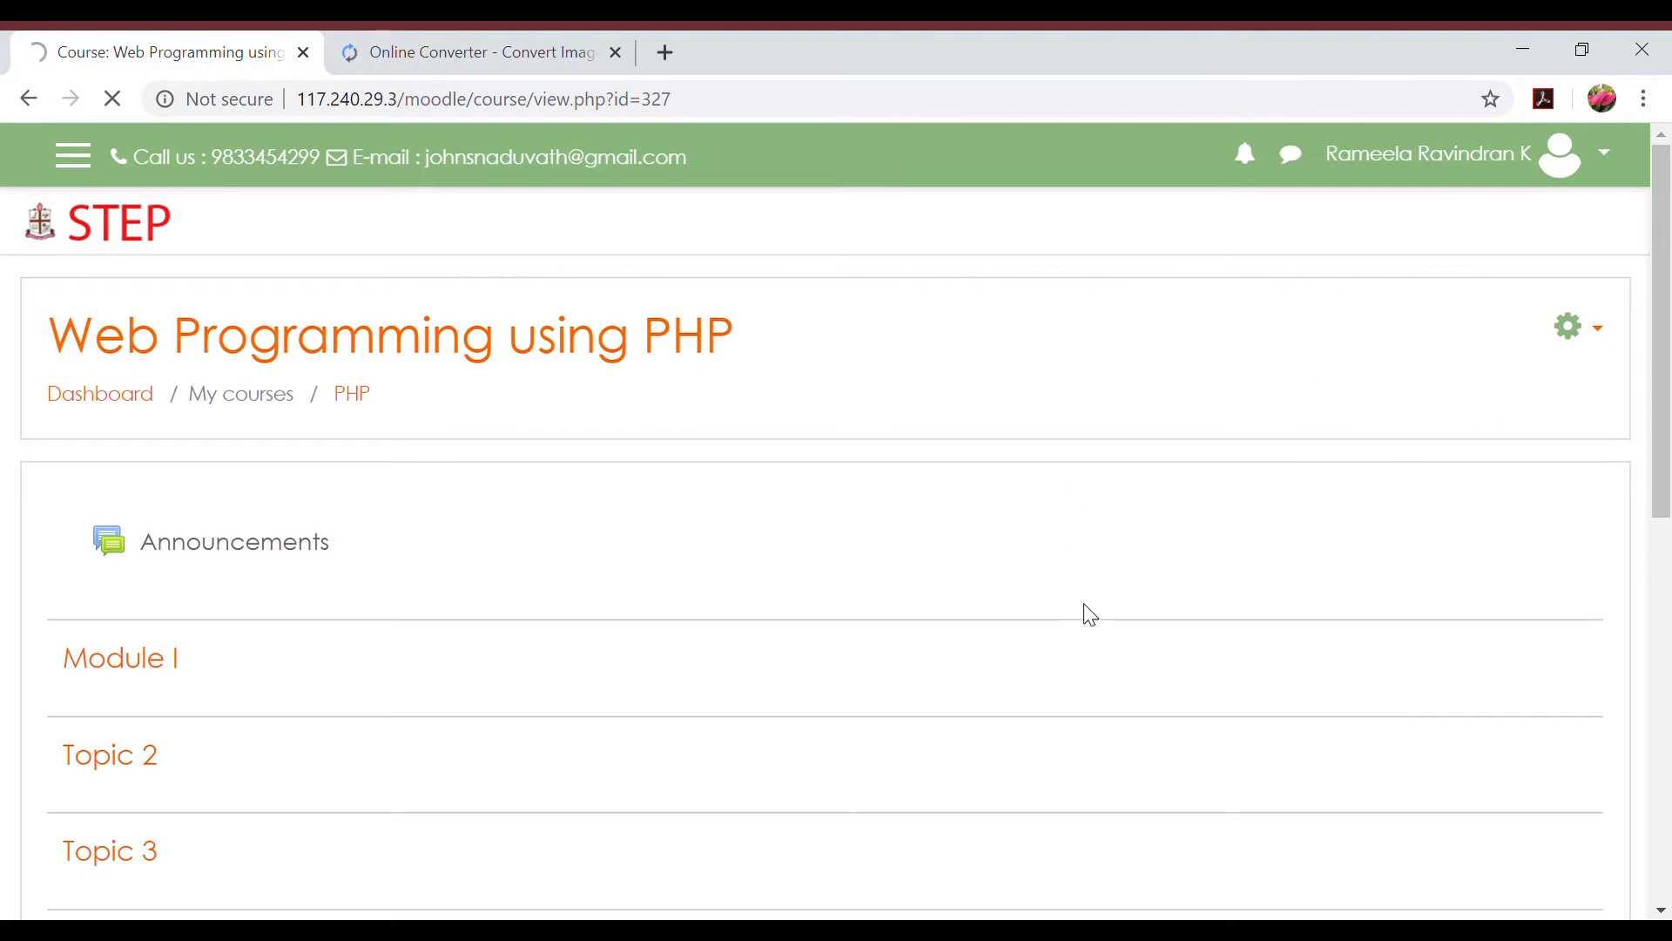
{"action": "scroll", "coordinate": [1102, 632], "scroll_direction": "down", "scroll_amount": 1}
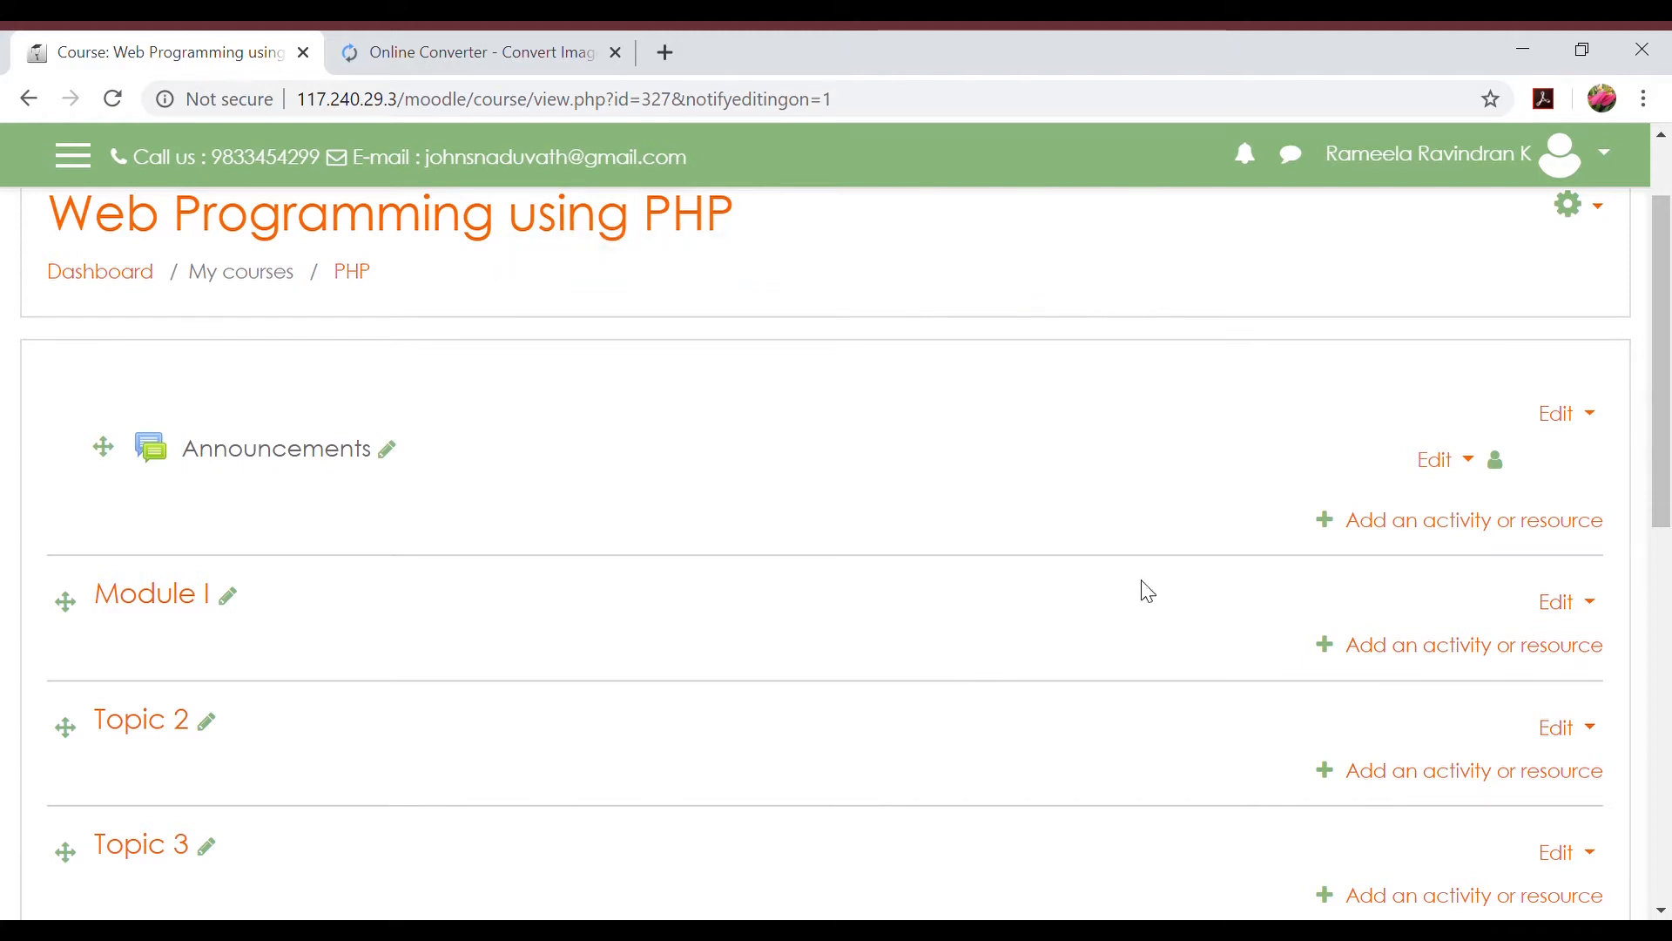
- Add a new Assignment activity to the Module I section
{"action": "left_click", "coordinate": [1415, 644]}
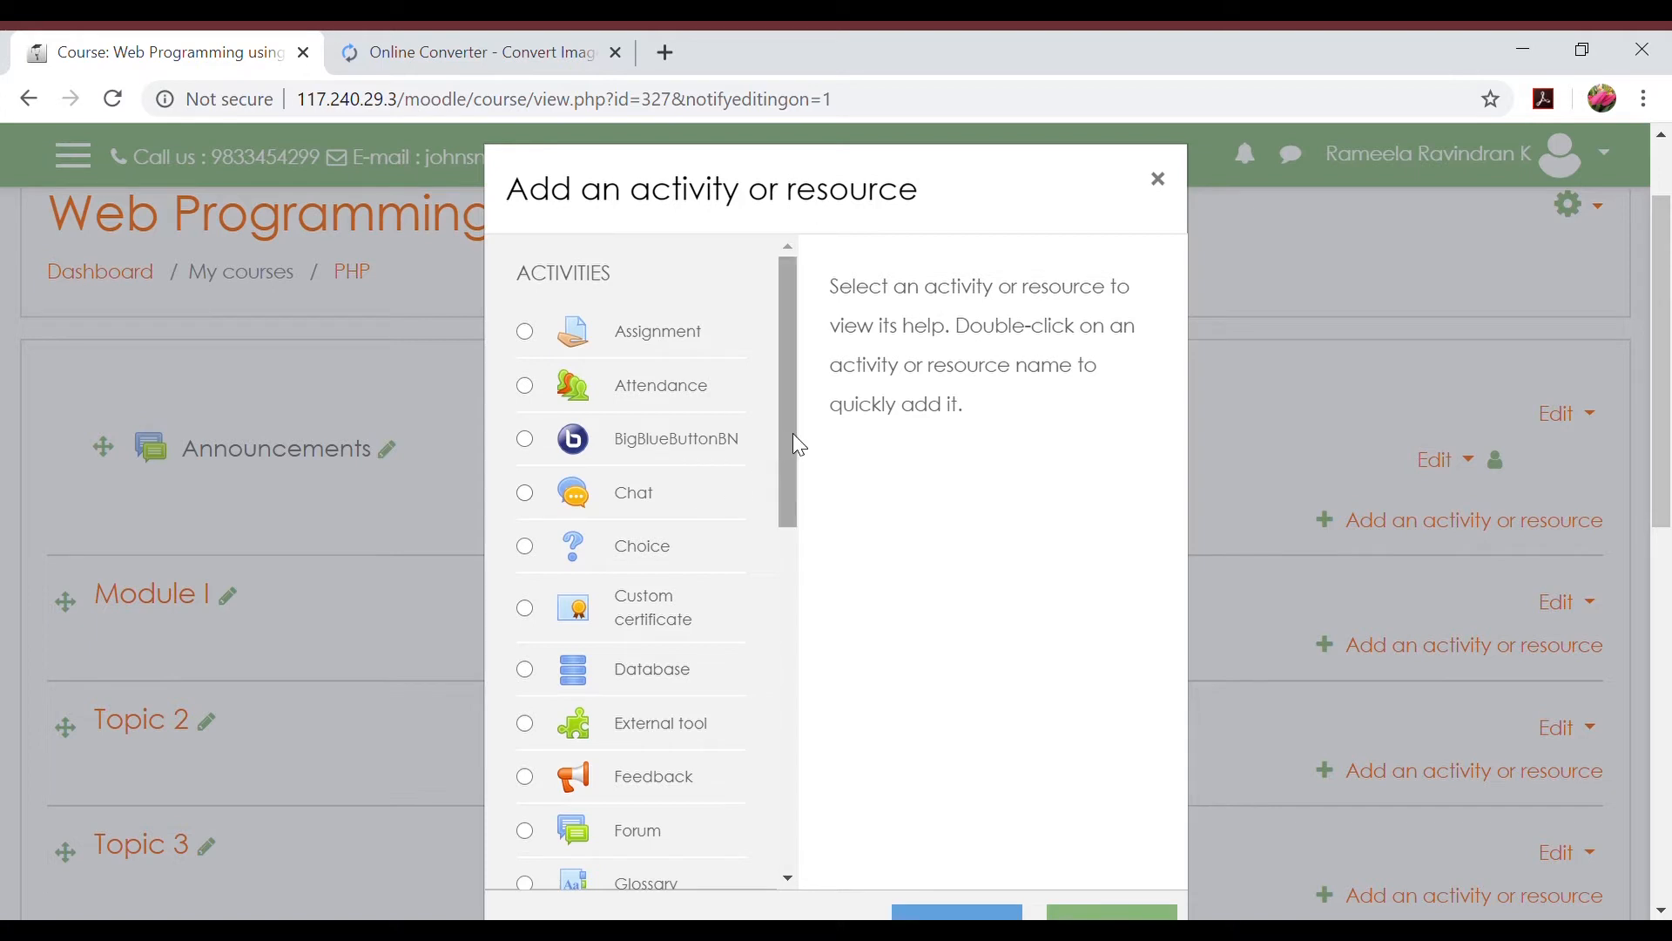
{"action": "left_click_drag", "start_coordinate": [792, 432], "coordinate": [793, 380]}
{"action": "left_click", "coordinate": [523, 333]}
{"action": "scroll", "coordinate": [1083, 552], "scroll_direction": "down", "scroll_amount": 3}
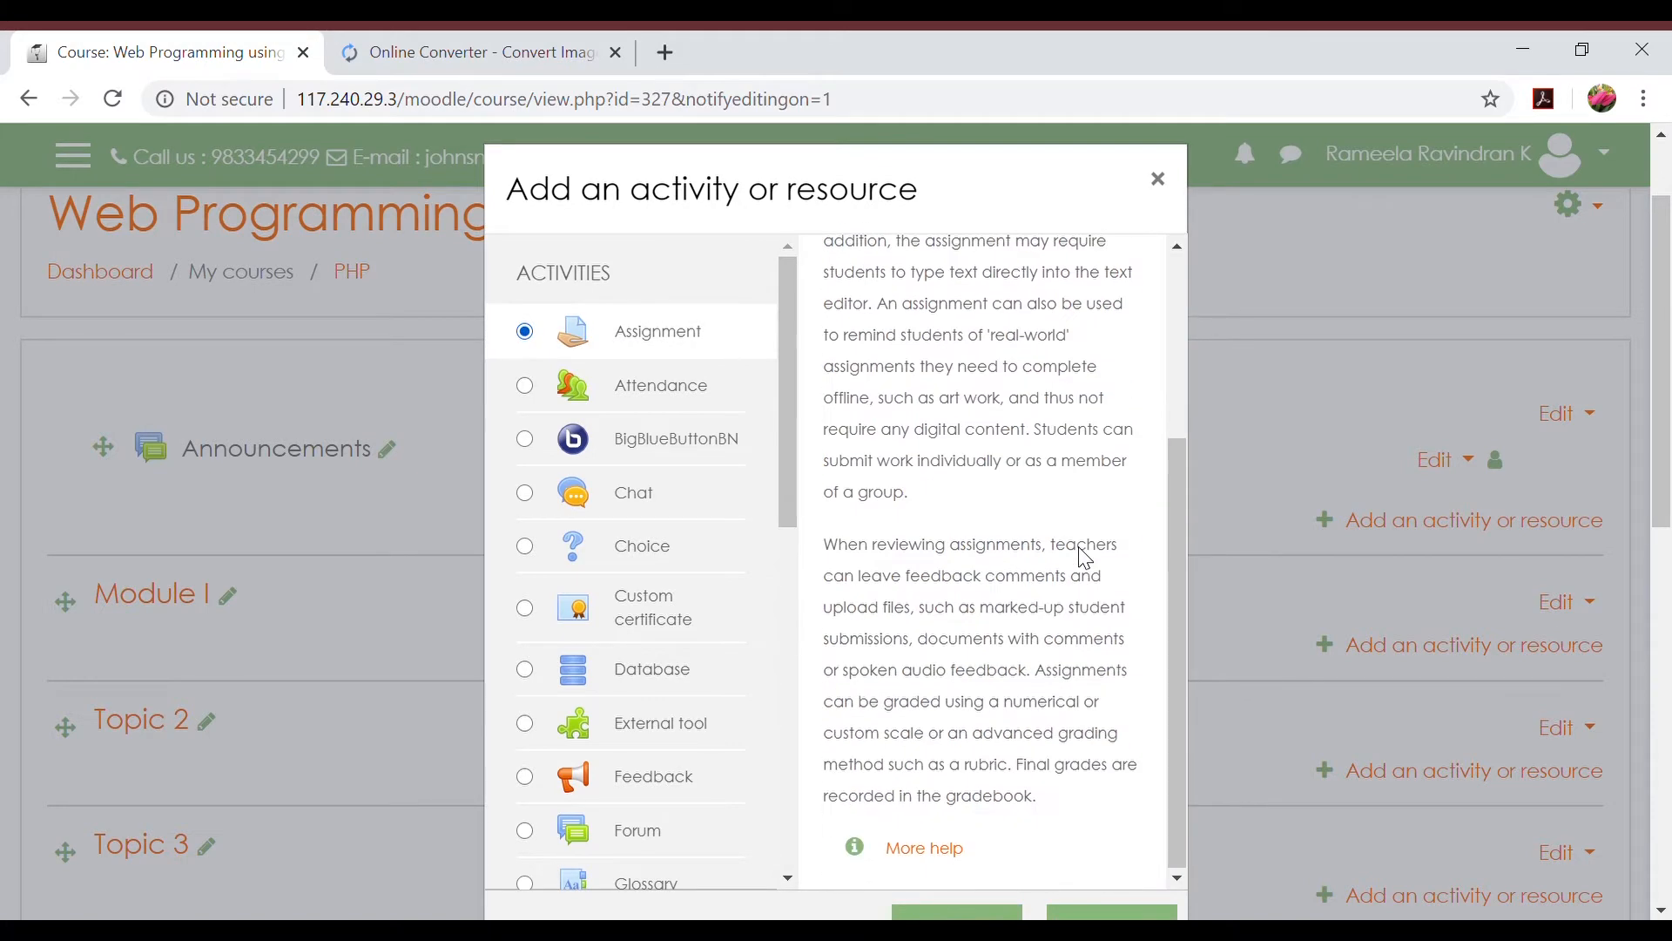
{"action": "scroll", "coordinate": [1082, 554], "scroll_direction": "down", "scroll_amount": 3}
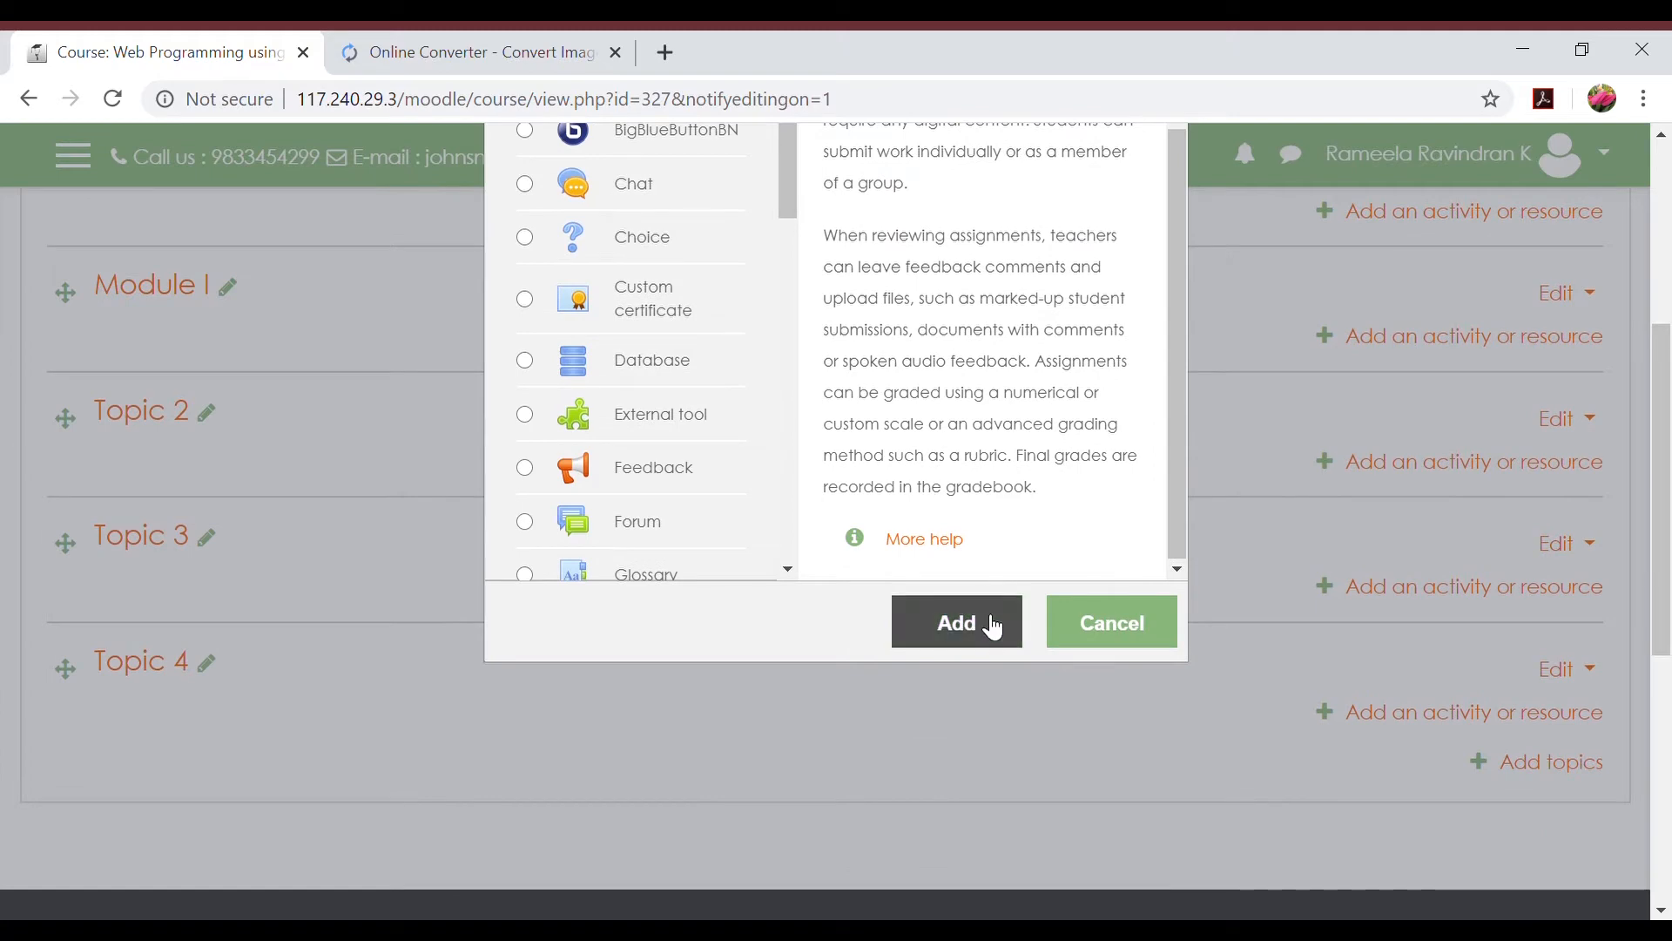
{"action": "left_click", "coordinate": [990, 632]}
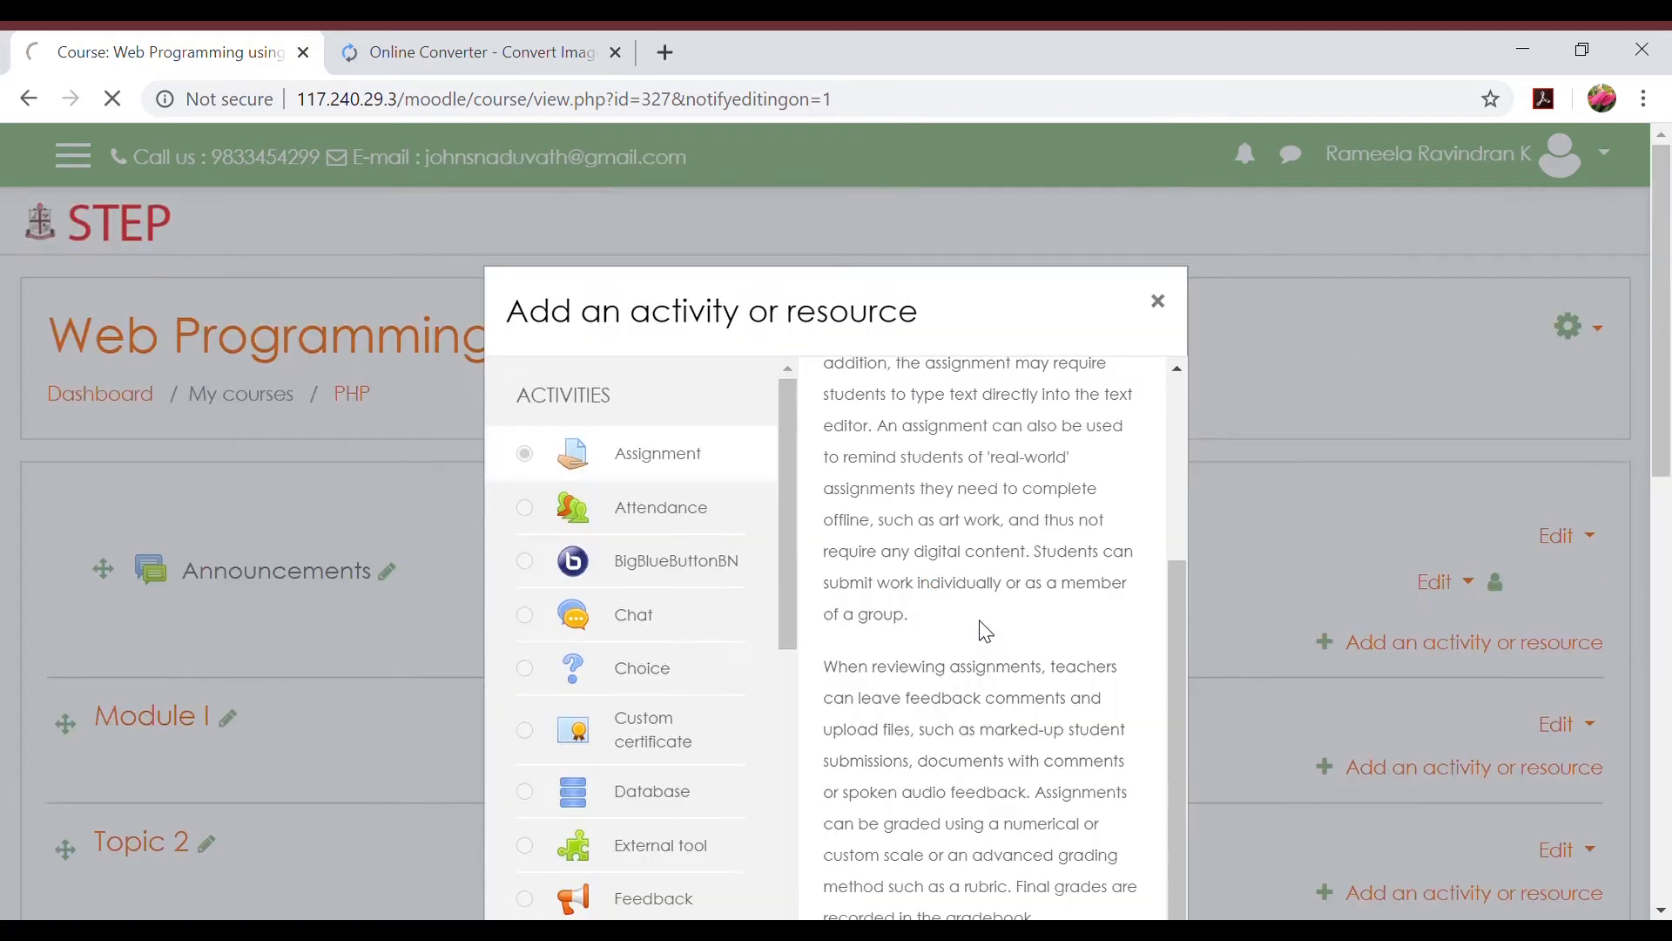
- Name the new assignment "Assignment 1"
{"action": "scroll", "coordinate": [672, 707], "scroll_direction": "down", "scroll_amount": 2}
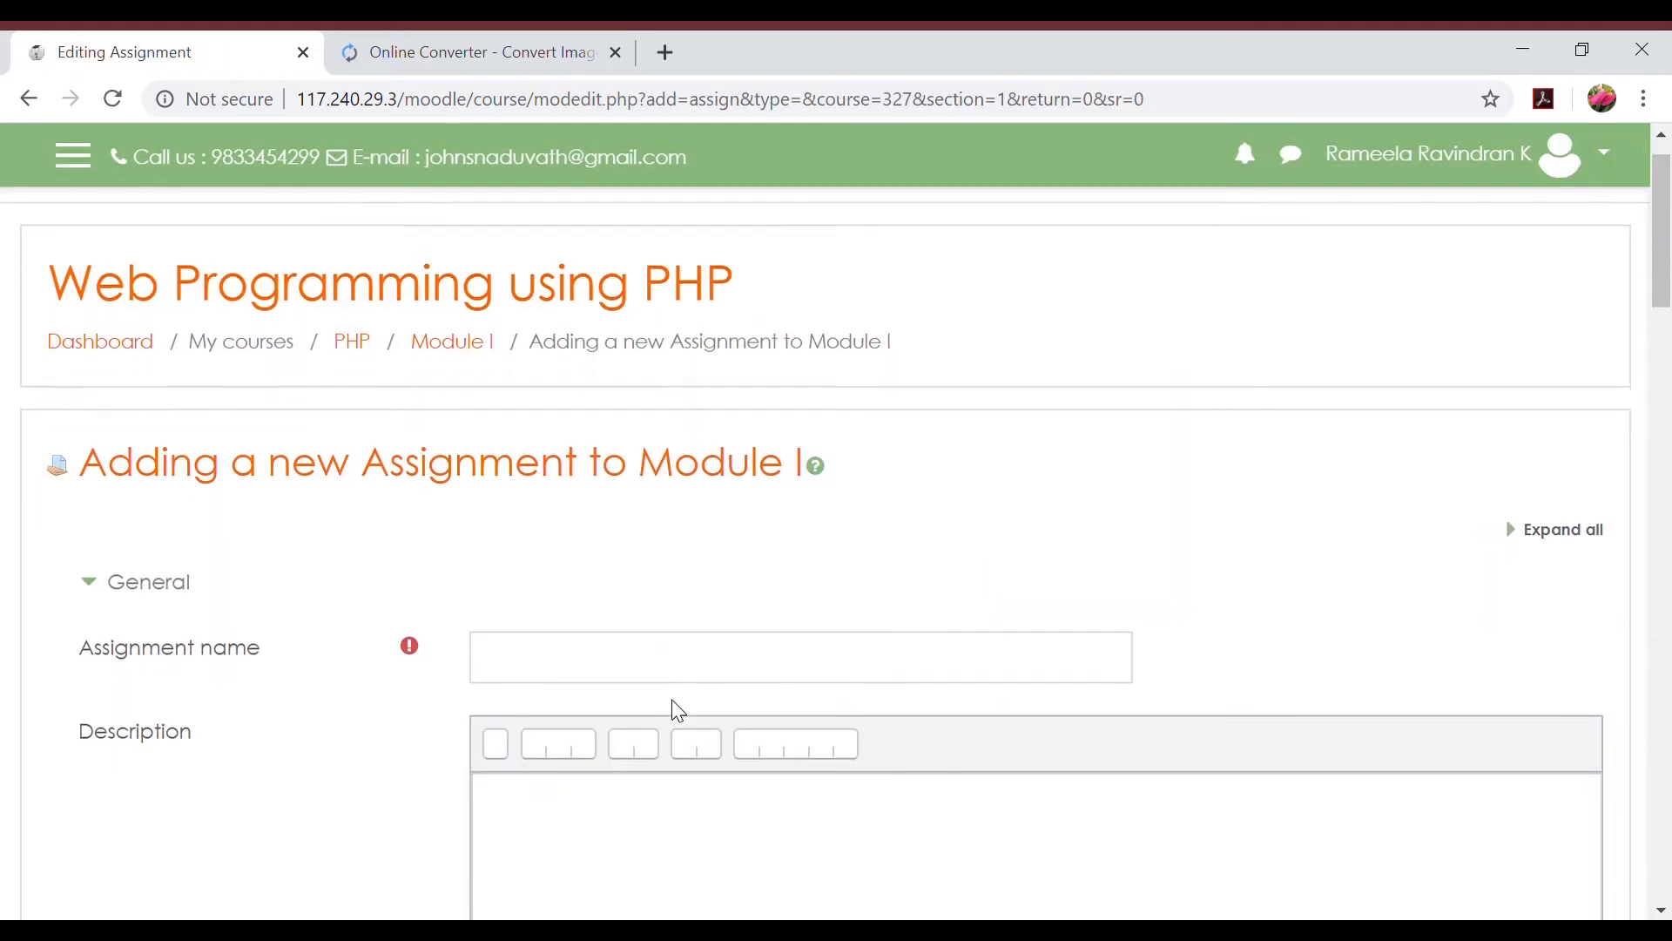
{"action": "left_click", "coordinate": [595, 590]}
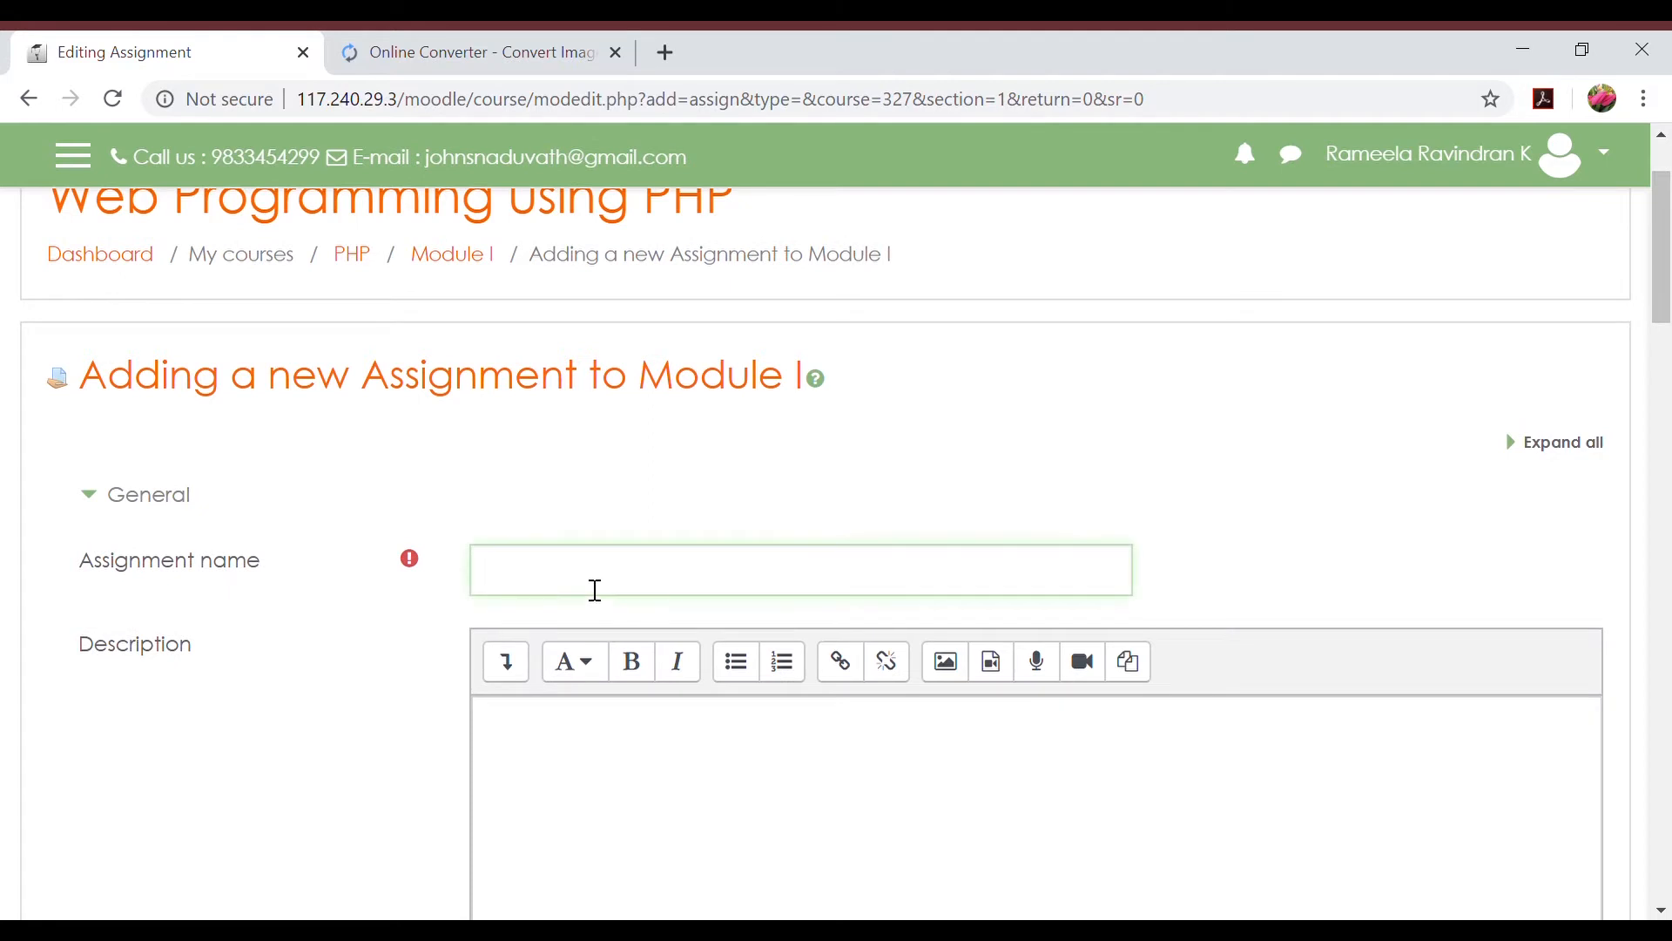
{"action": "type", "text": "Assignment 1"}
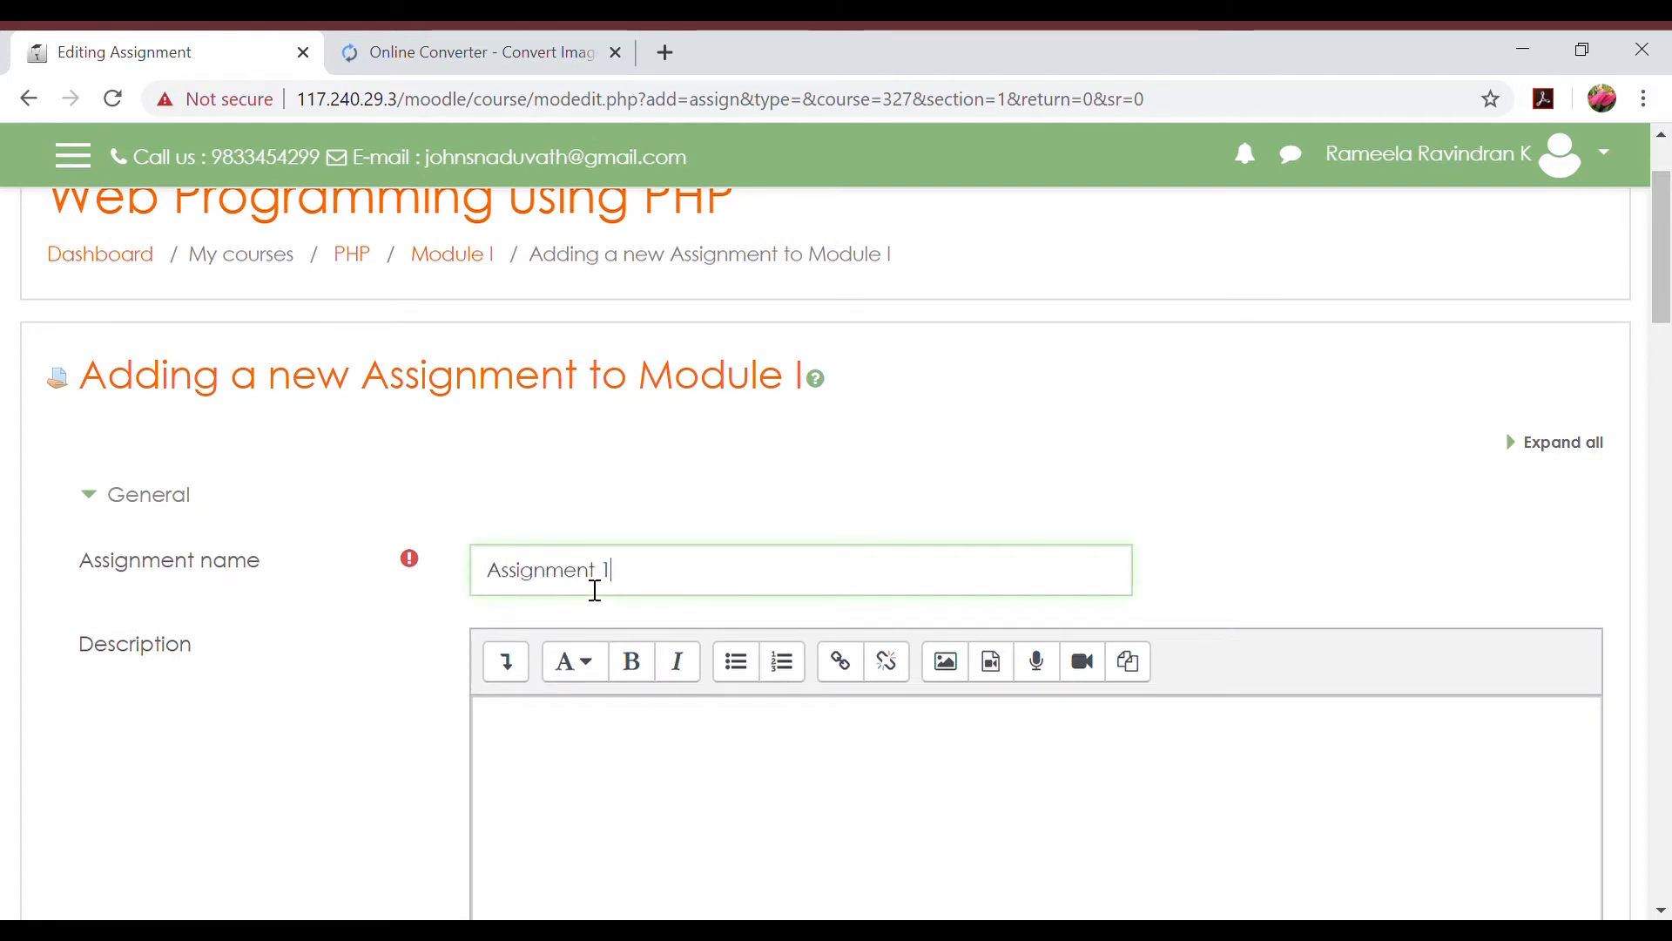
- Enter "List the tags used in HTML form" as the assignment's description
{"action": "left_click", "coordinate": [688, 761]}
{"action": "type", "text": "L"}
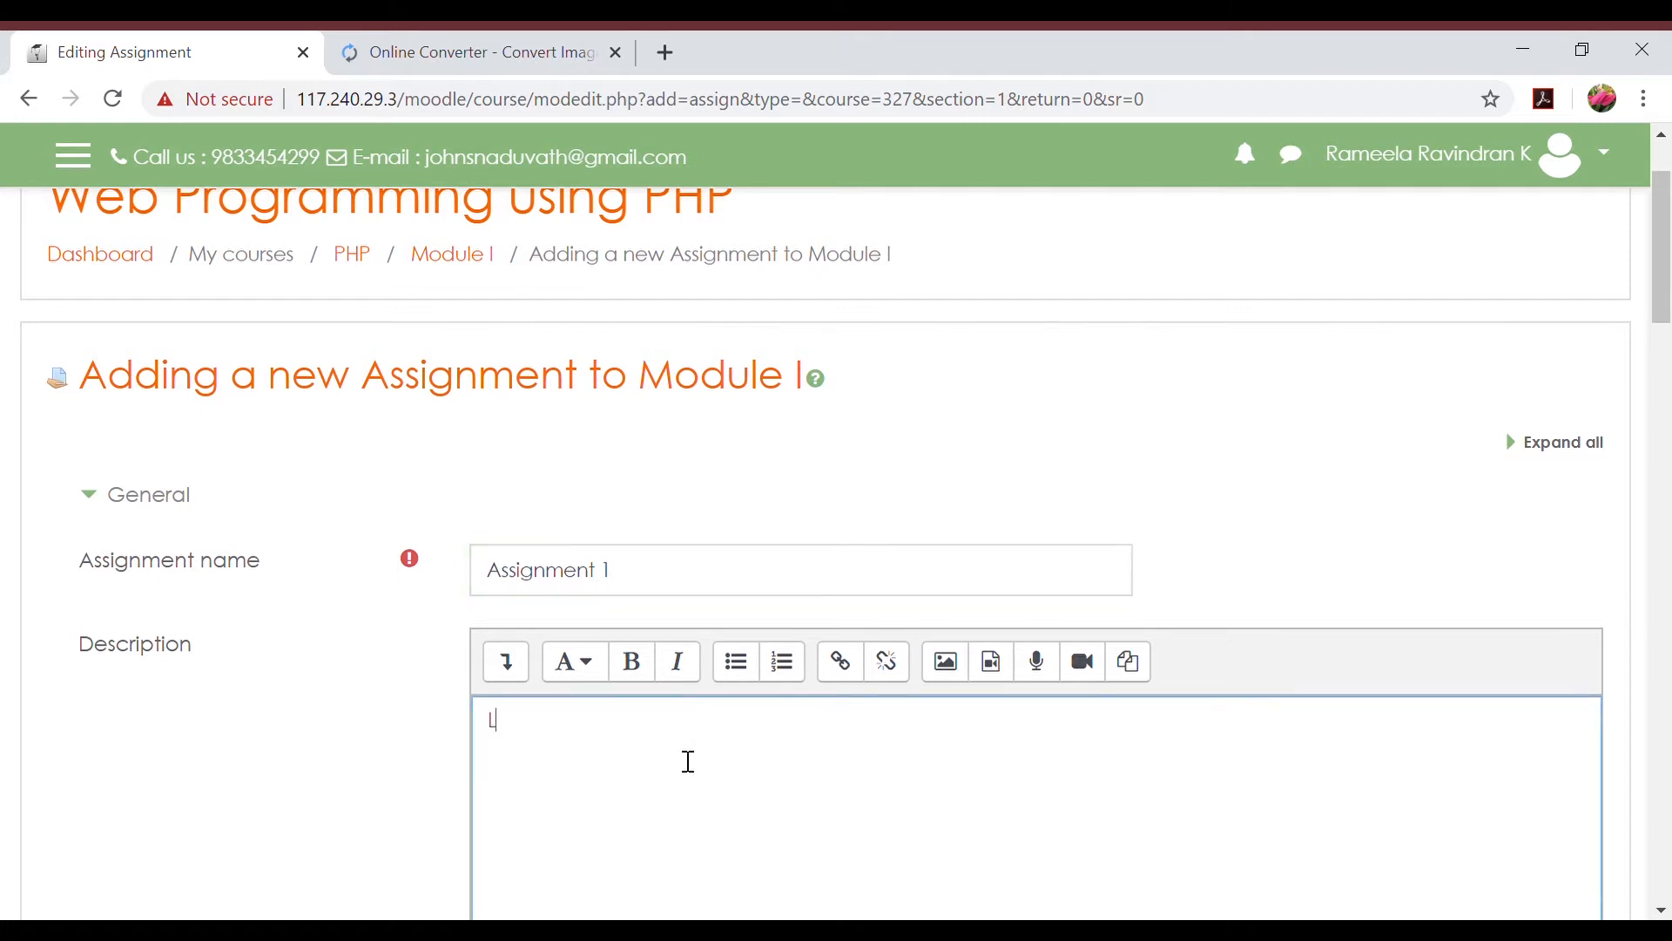
{"action": "type", "text": "Ist"}
{"action": "key", "text": "BackSpace"}
{"action": "key", "text": "BackSpace"}
{"action": "key", "text": "BackSpace"}
{"action": "key", "text": "BackSpace"}
{"action": "type", "text": "ist teh"}
{"action": "type", "text": " tag"}
{"action": "type", "text": "s used"}
{"action": "type", "text": " in H"}
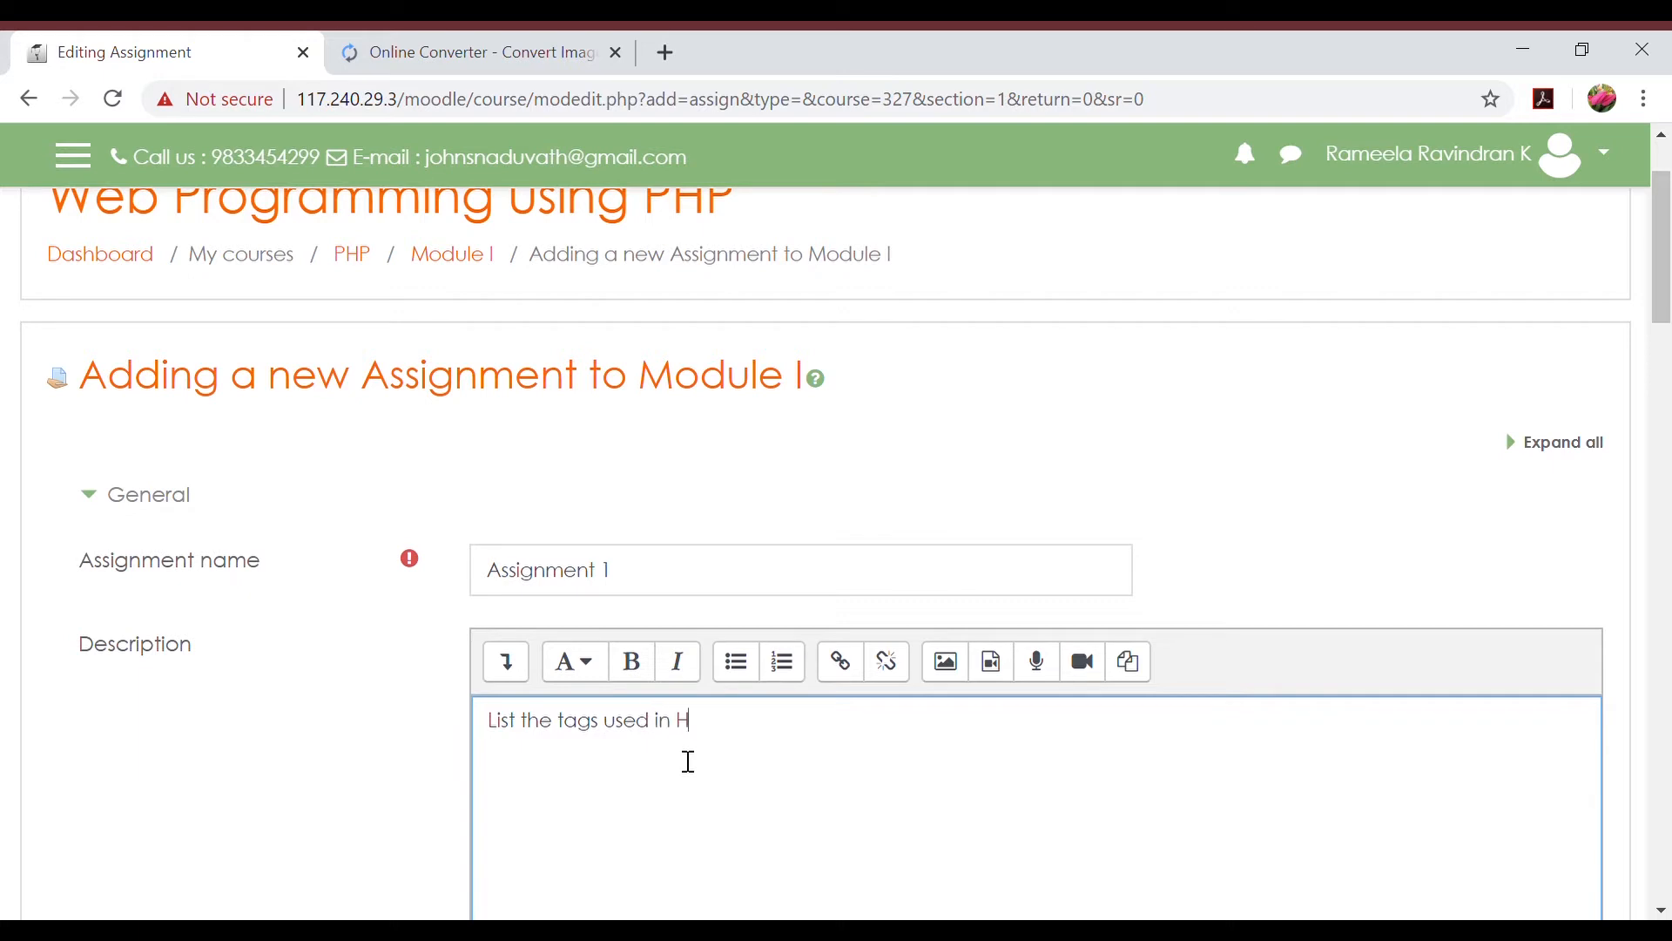
{"action": "type", "text": "TML form"}
- Set the assignment to allow submissions from 16 May 2020 and its due date to 20 June 2020
{"action": "scroll", "coordinate": [688, 762], "scroll_direction": "down", "scroll_amount": 5}
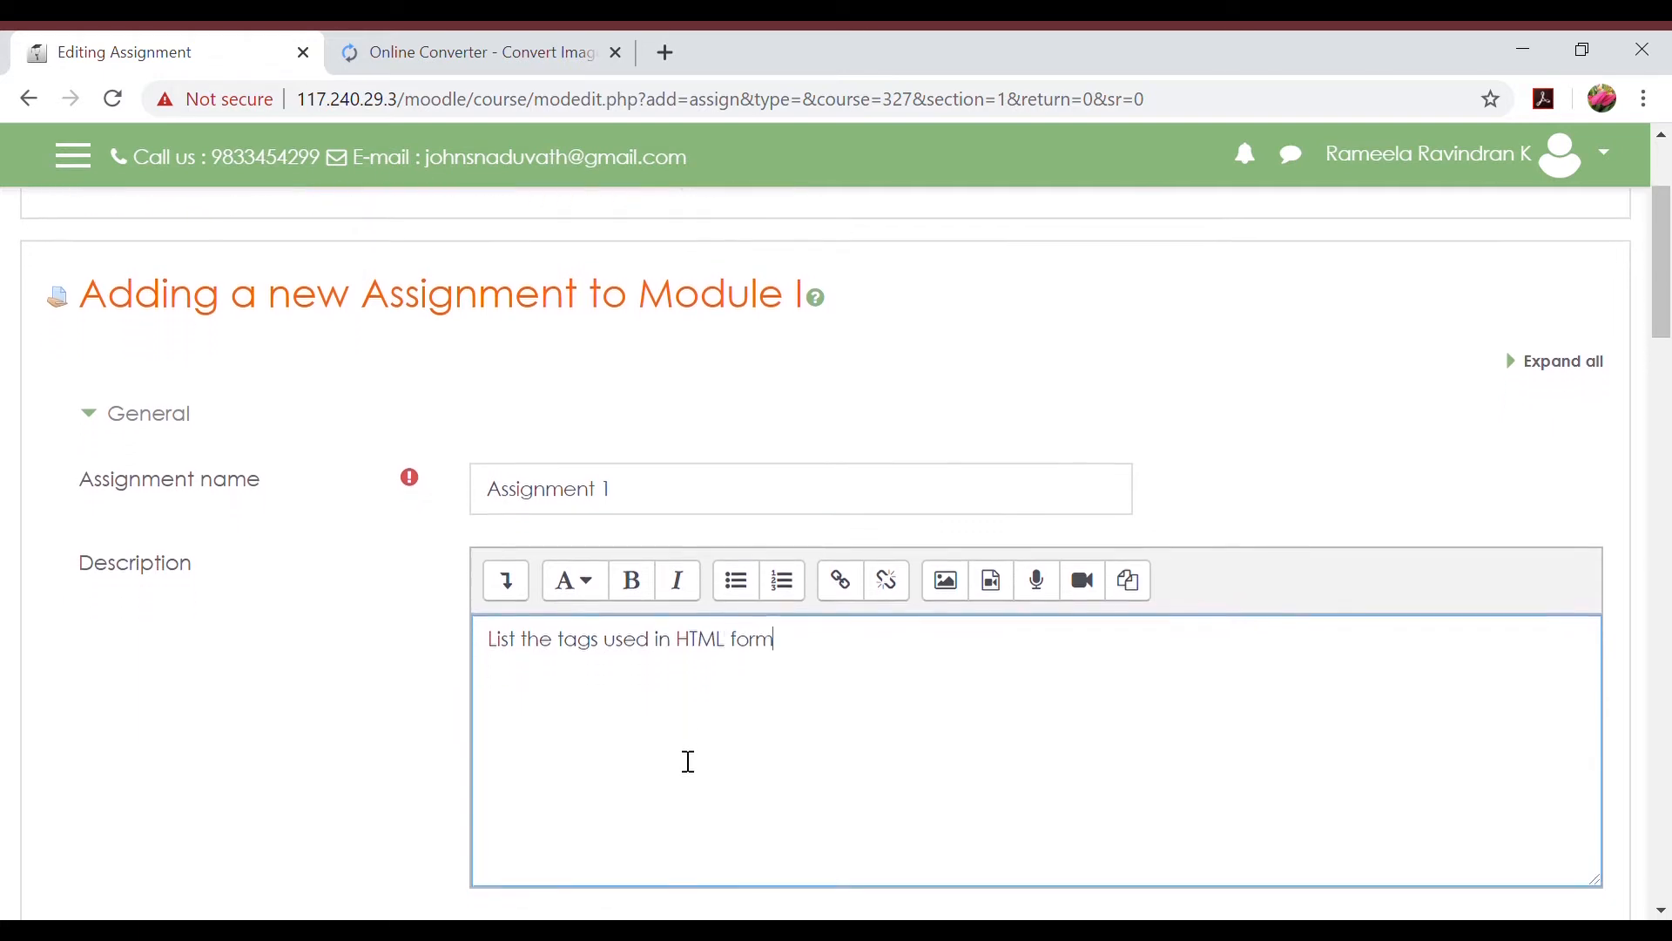
{"action": "scroll", "coordinate": [688, 762], "scroll_direction": "down", "scroll_amount": 3}
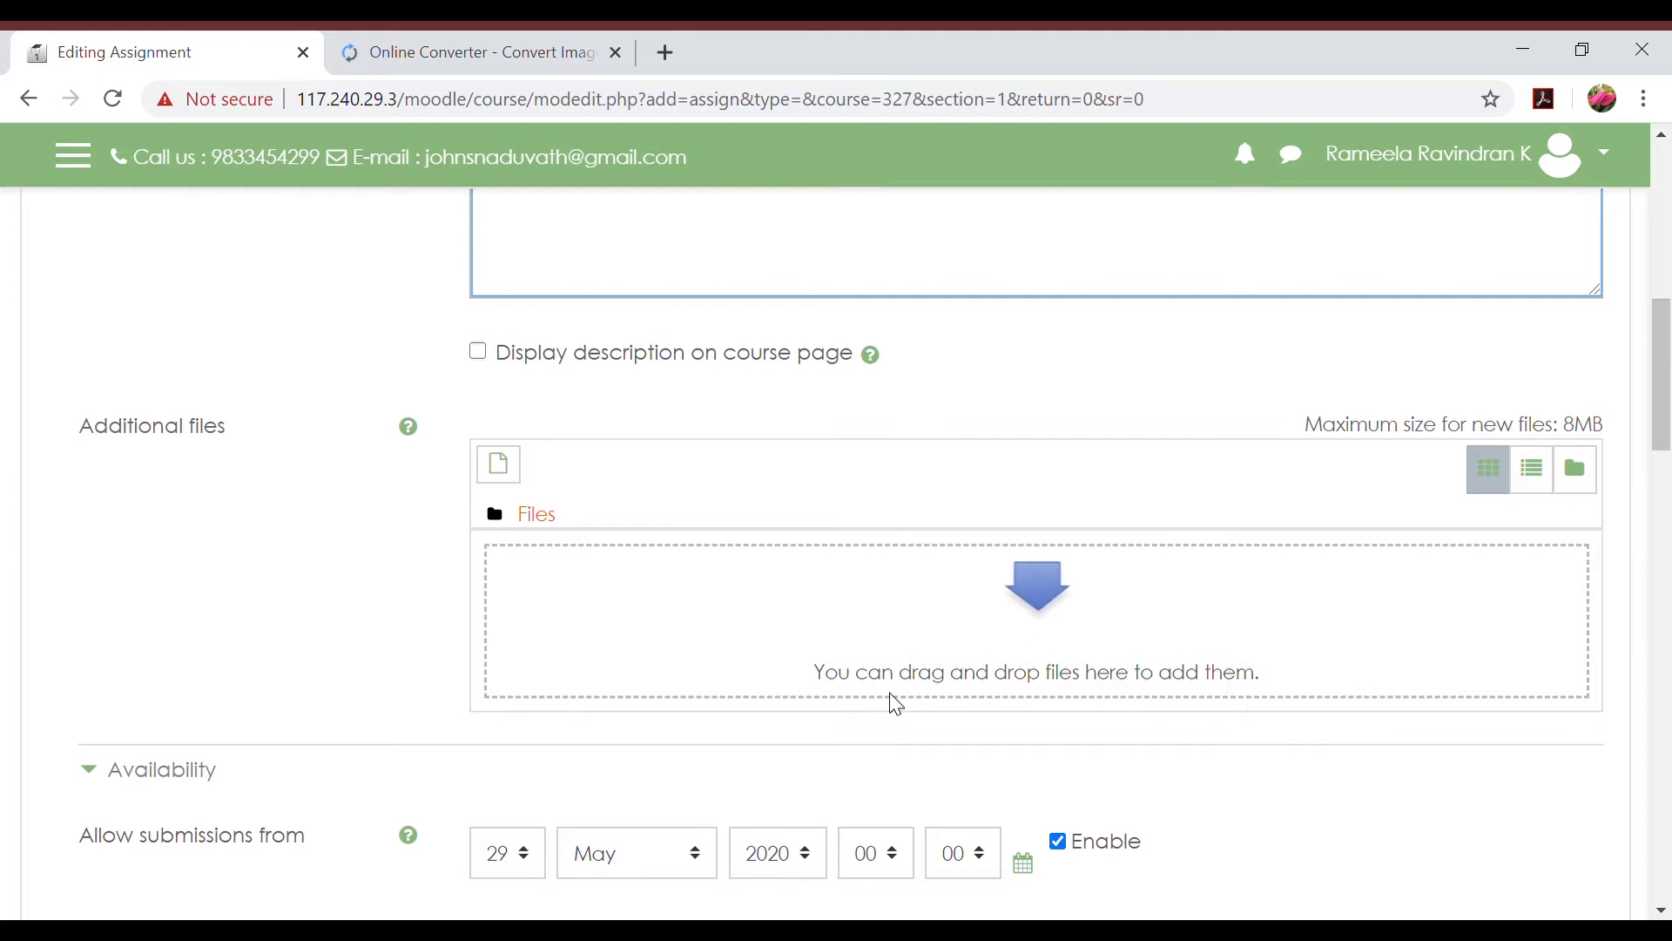
{"action": "scroll", "coordinate": [891, 697], "scroll_direction": "down", "scroll_amount": 4}
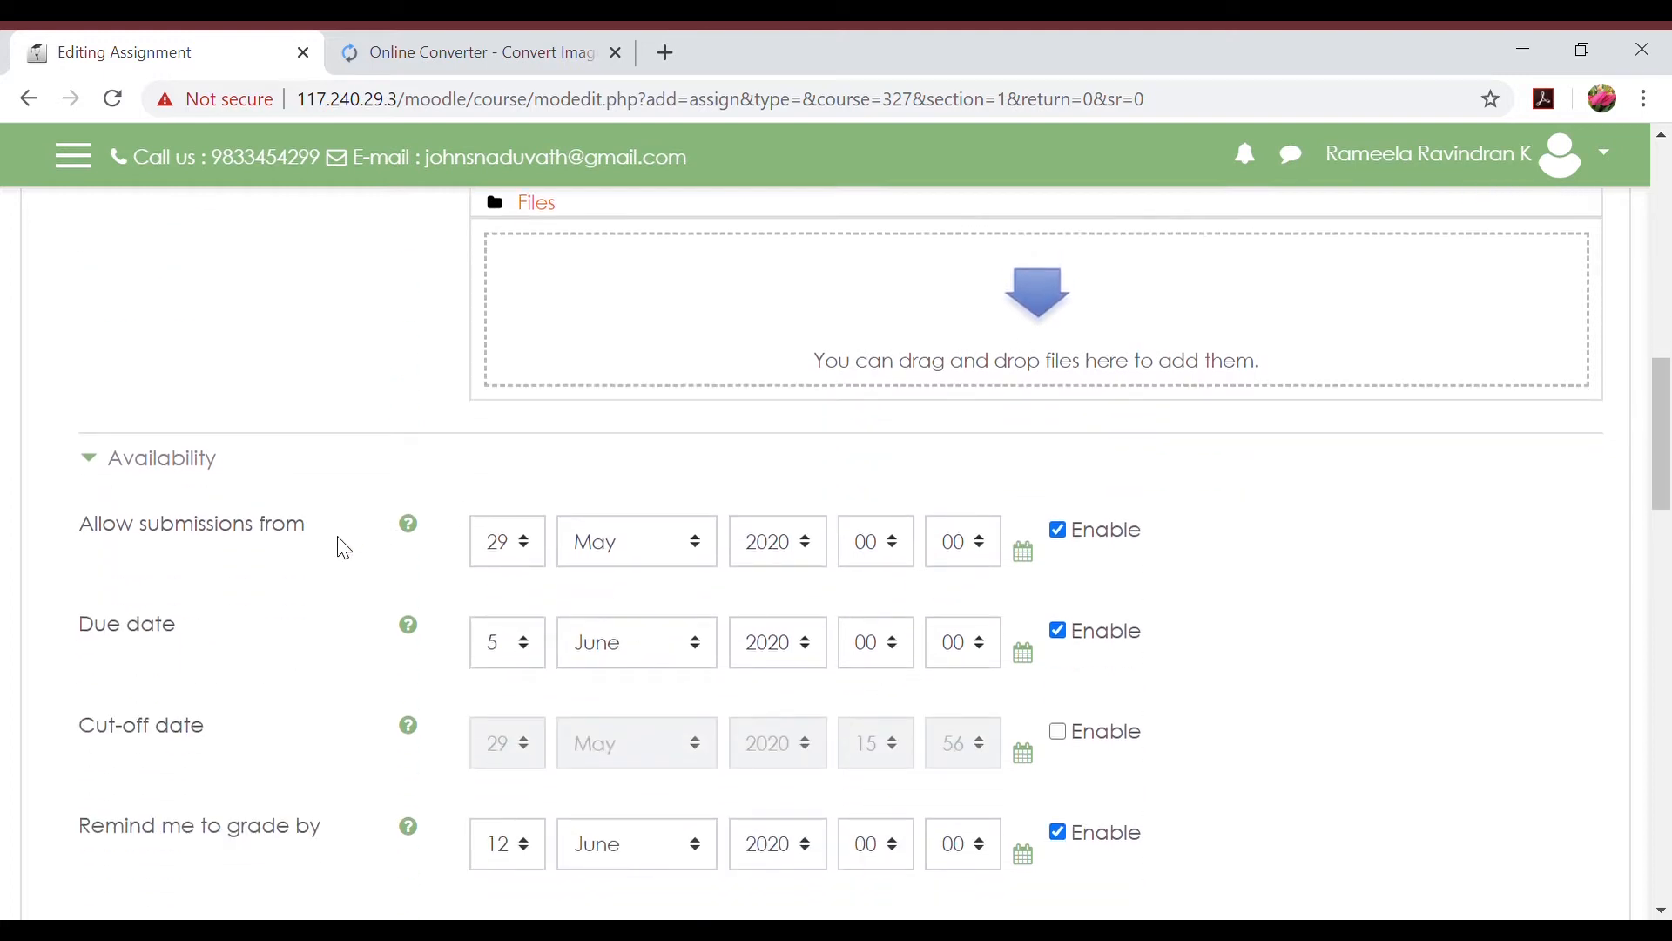
{"action": "left_click", "coordinate": [535, 561]}
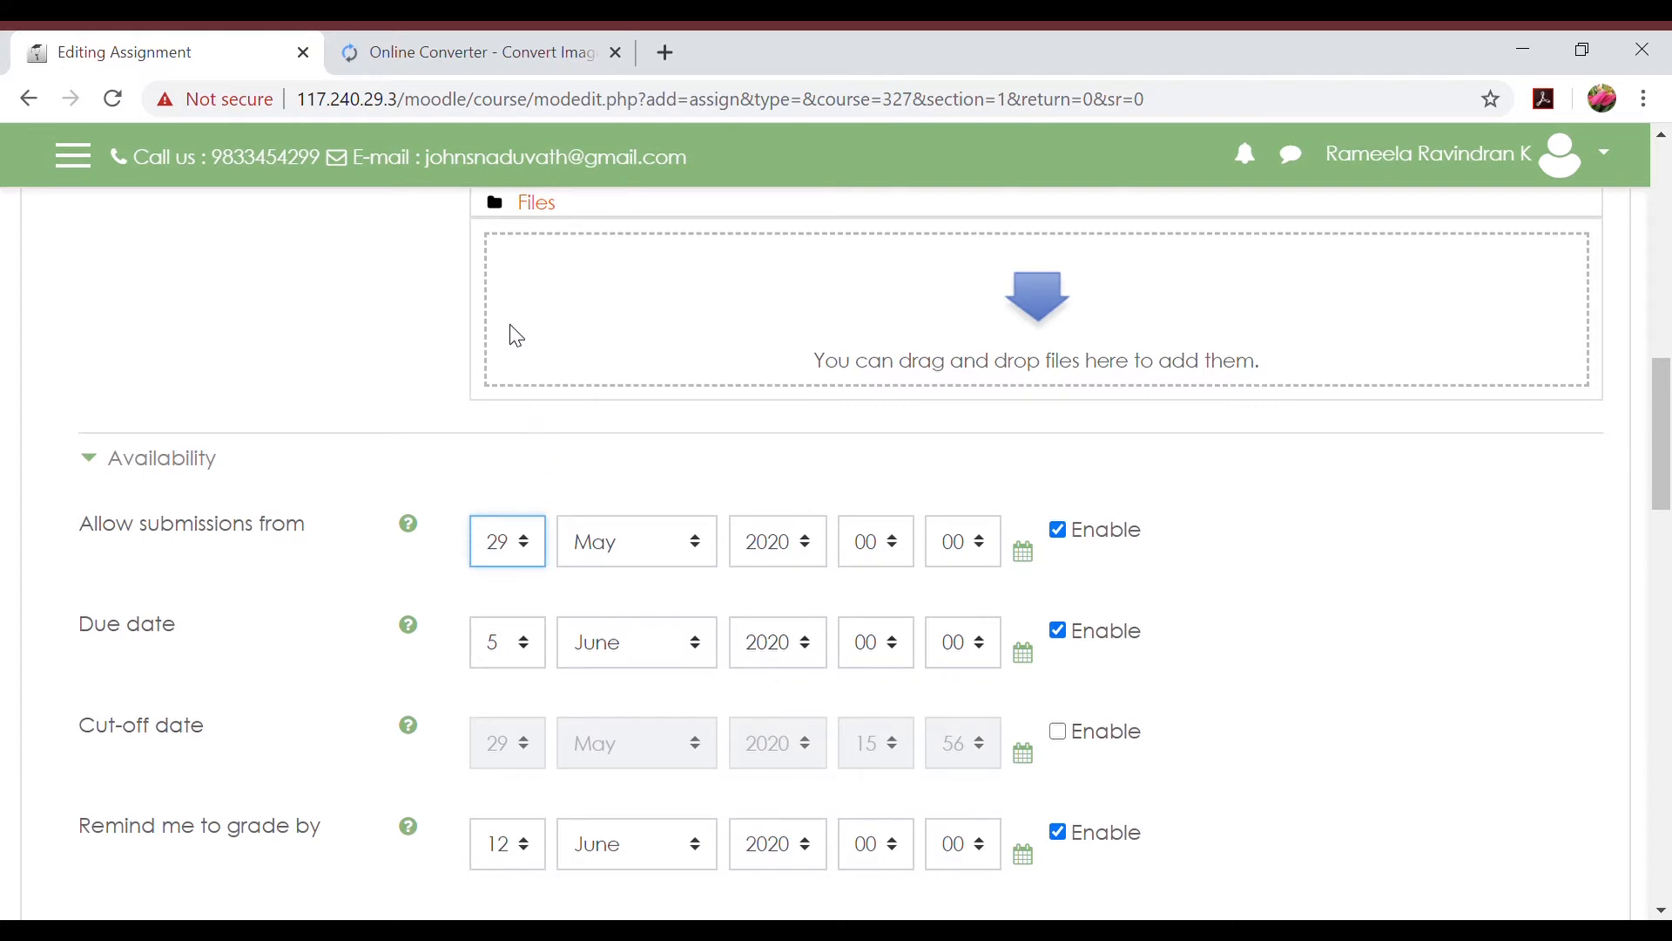
{"action": "key", "text": "1"}
{"action": "key", "text": "6"}
{"action": "left_click", "coordinate": [532, 658]}
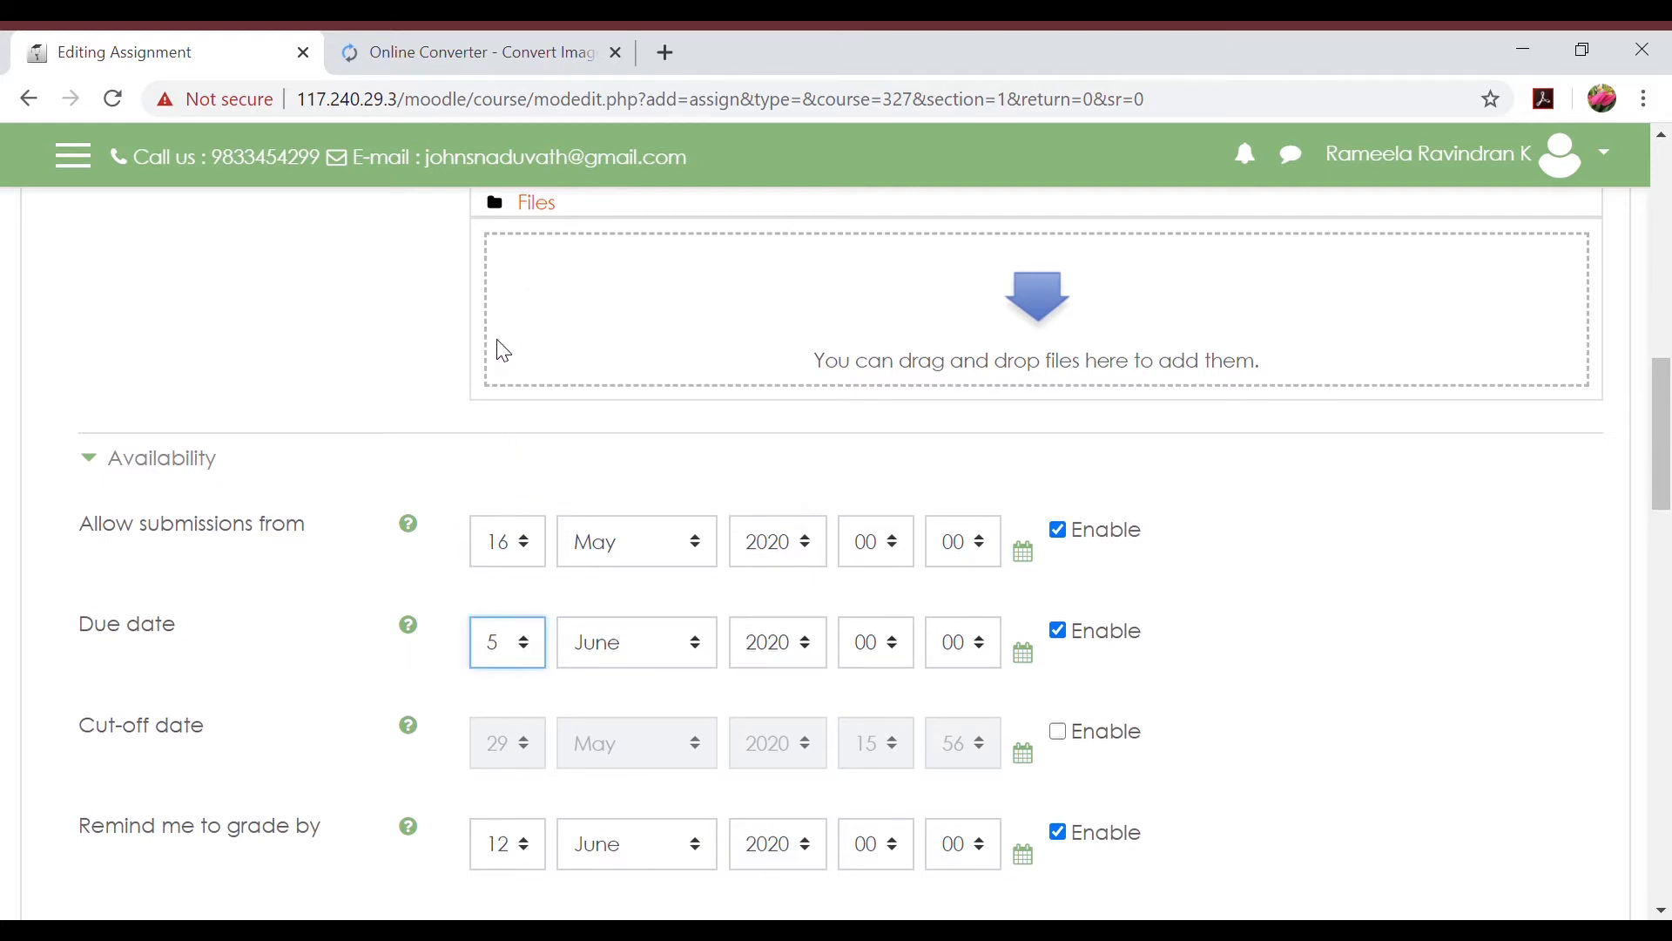
{"action": "type", "text": "20"}
{"action": "scroll", "coordinate": [620, 778], "scroll_direction": "down", "scroll_amount": 1}
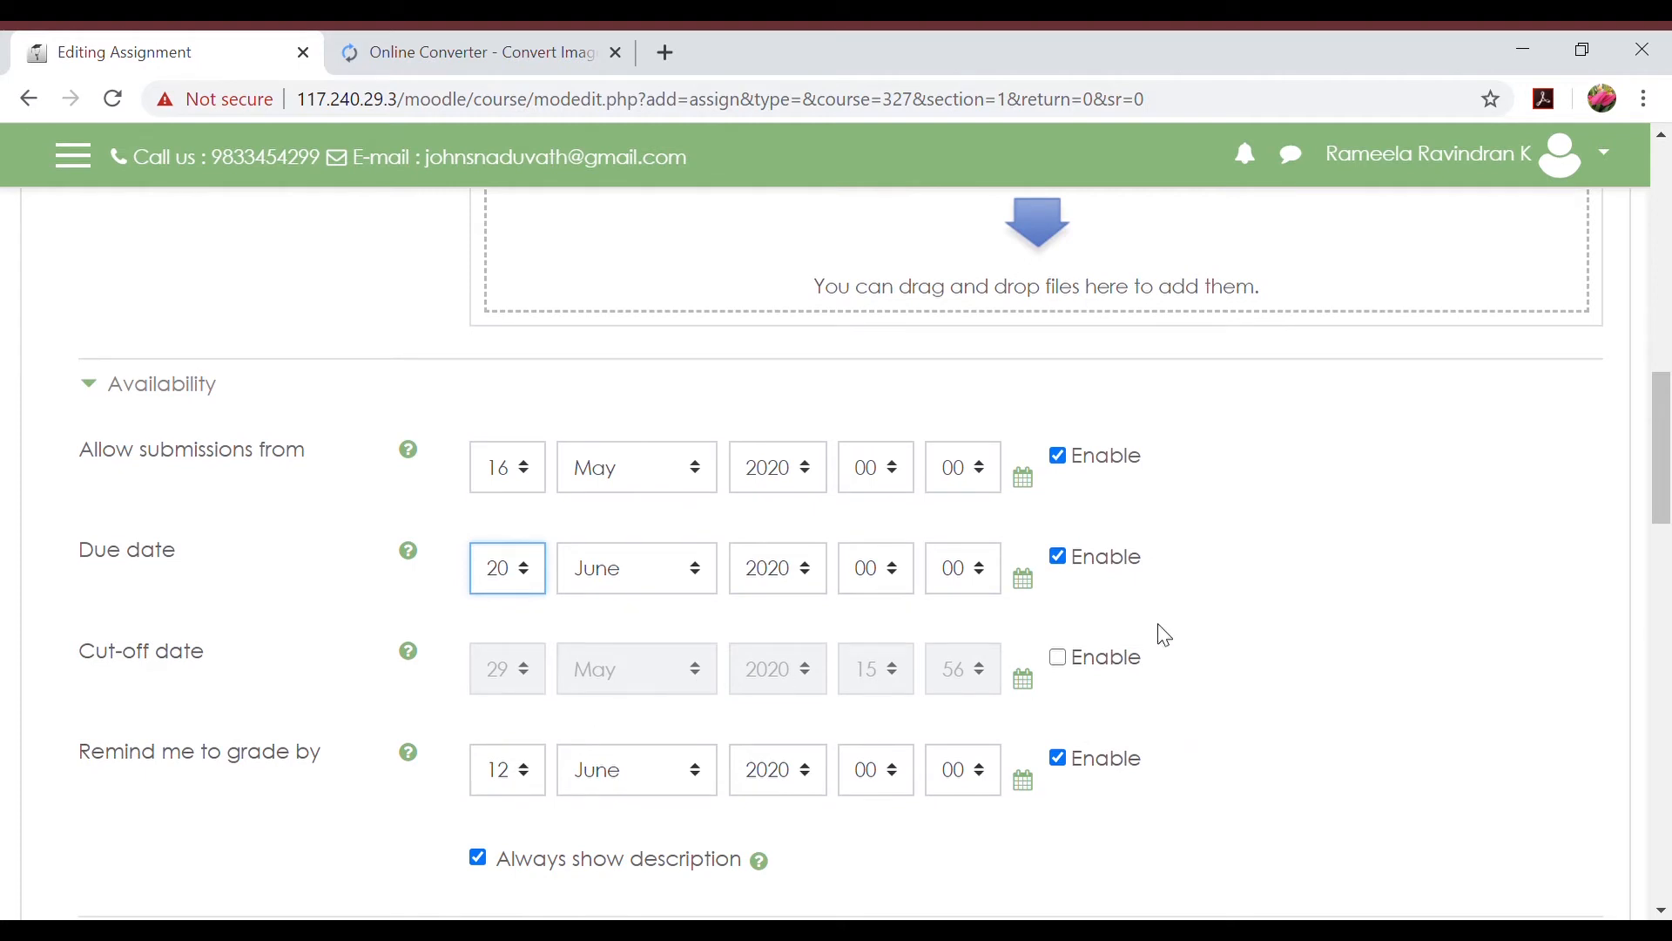
{"action": "left_click", "coordinate": [1058, 664]}
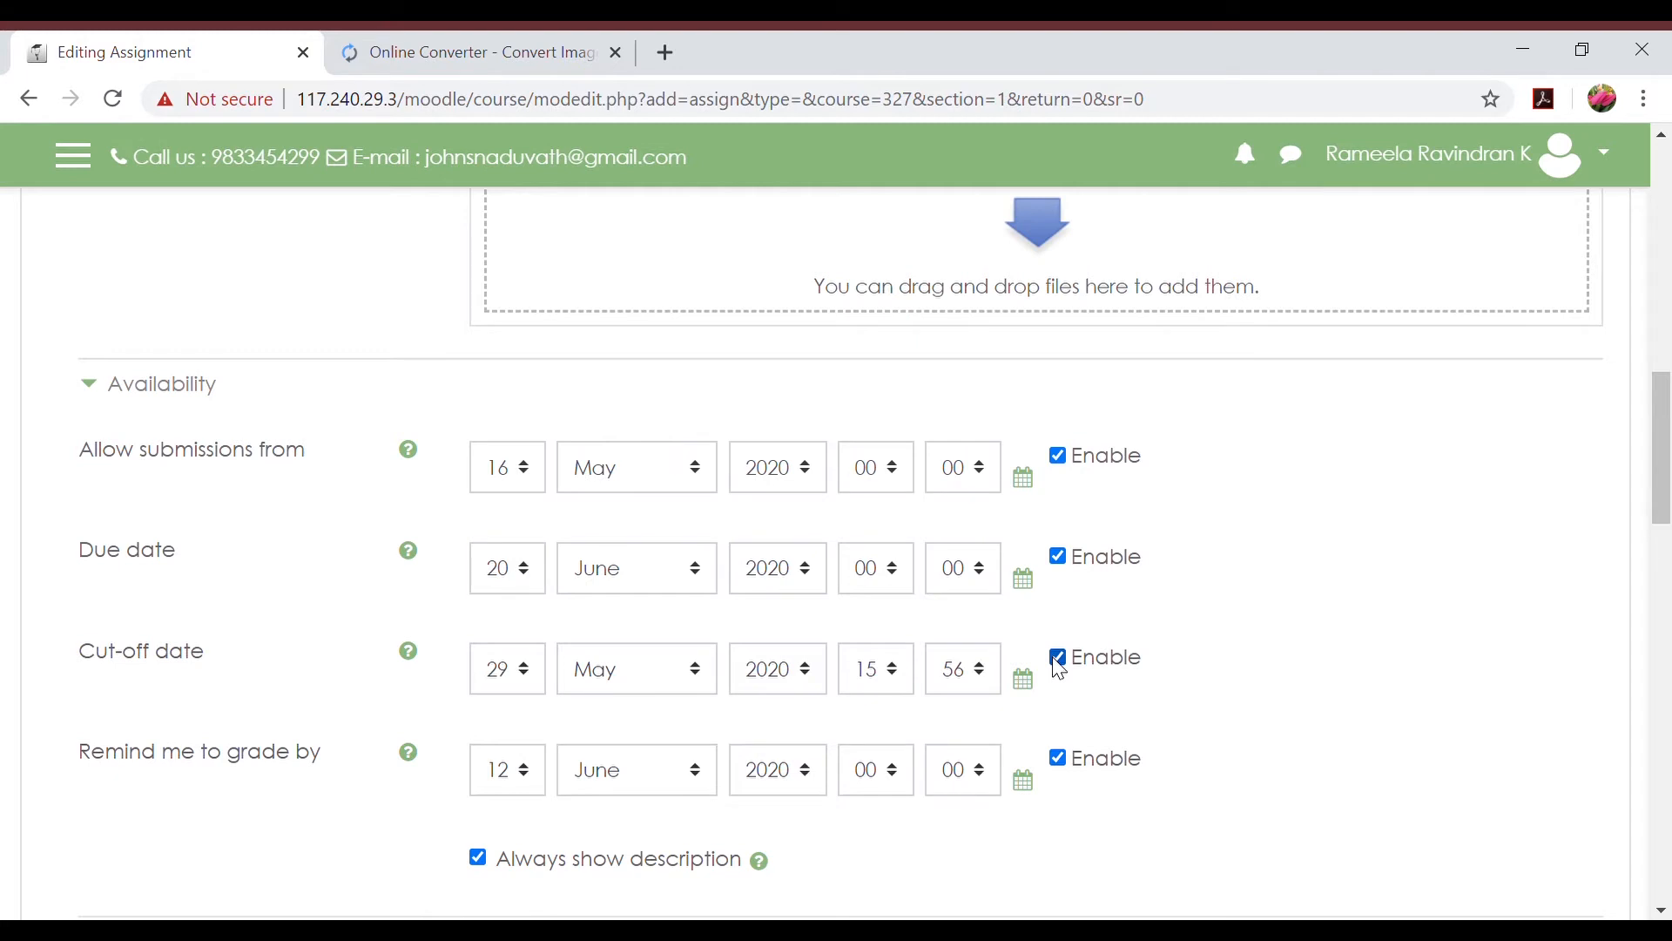
{"action": "left_click", "coordinate": [1059, 664]}
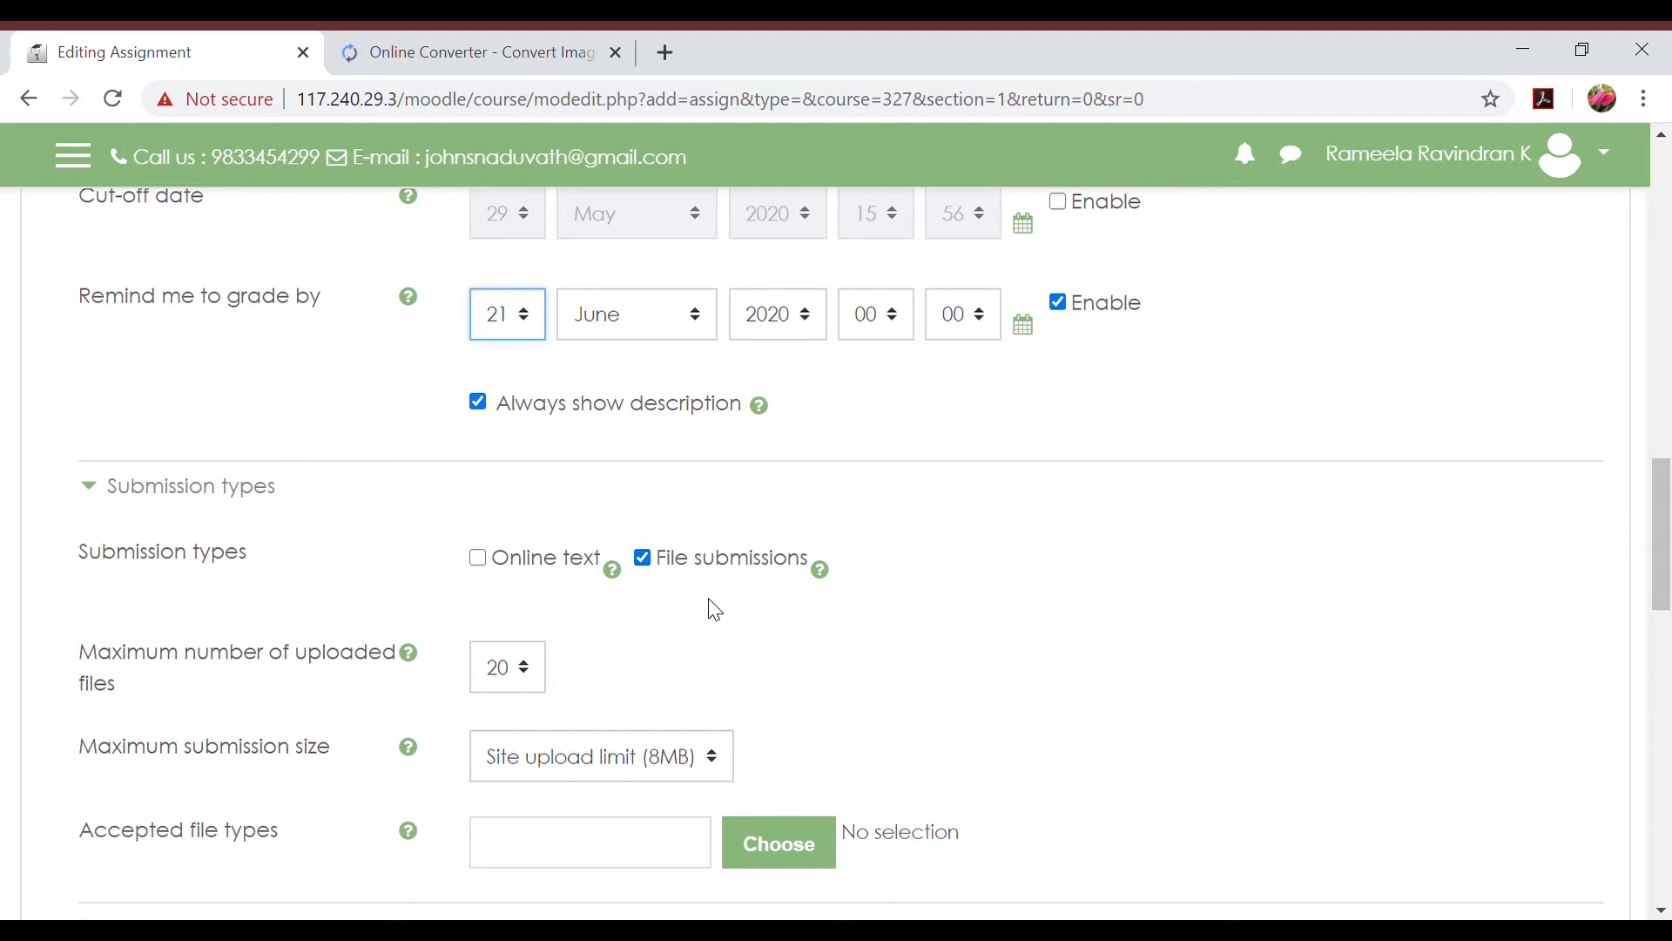
- Limit file submissions to a maximum of 1 uploaded file and a maximum submission size of 8MB
{"action": "scroll", "coordinate": [703, 601], "scroll_direction": "down", "scroll_amount": 1}
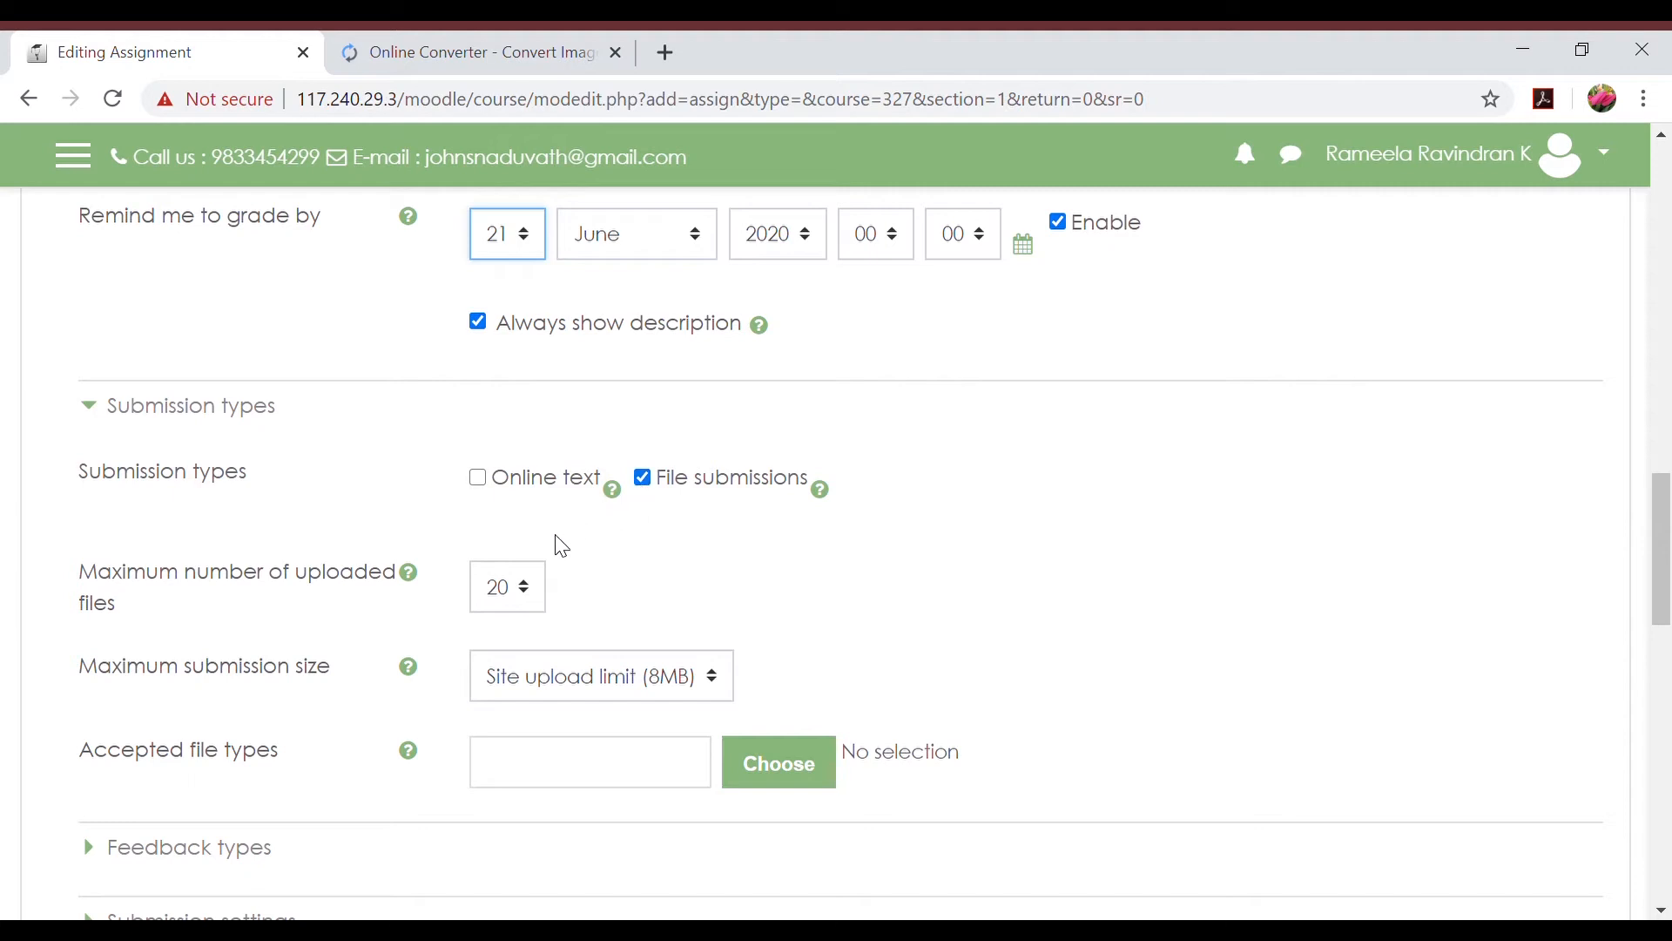
{"action": "left_click", "coordinate": [529, 606]}
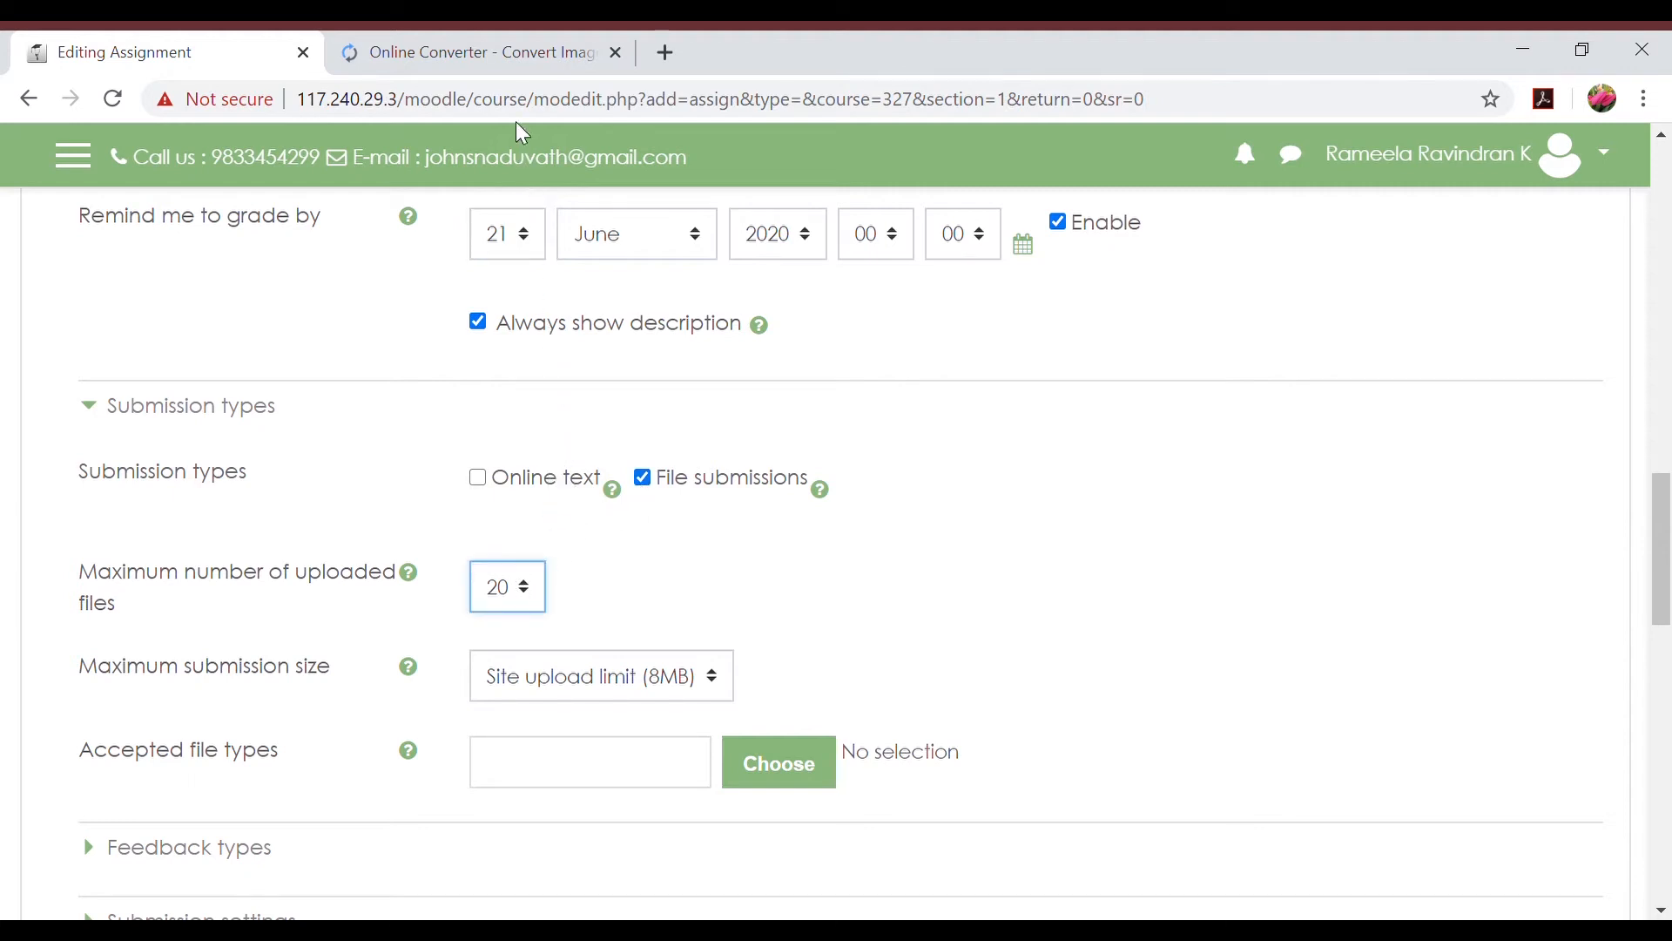
{"action": "key", "text": "1"}
{"action": "left_click", "coordinate": [717, 690]}
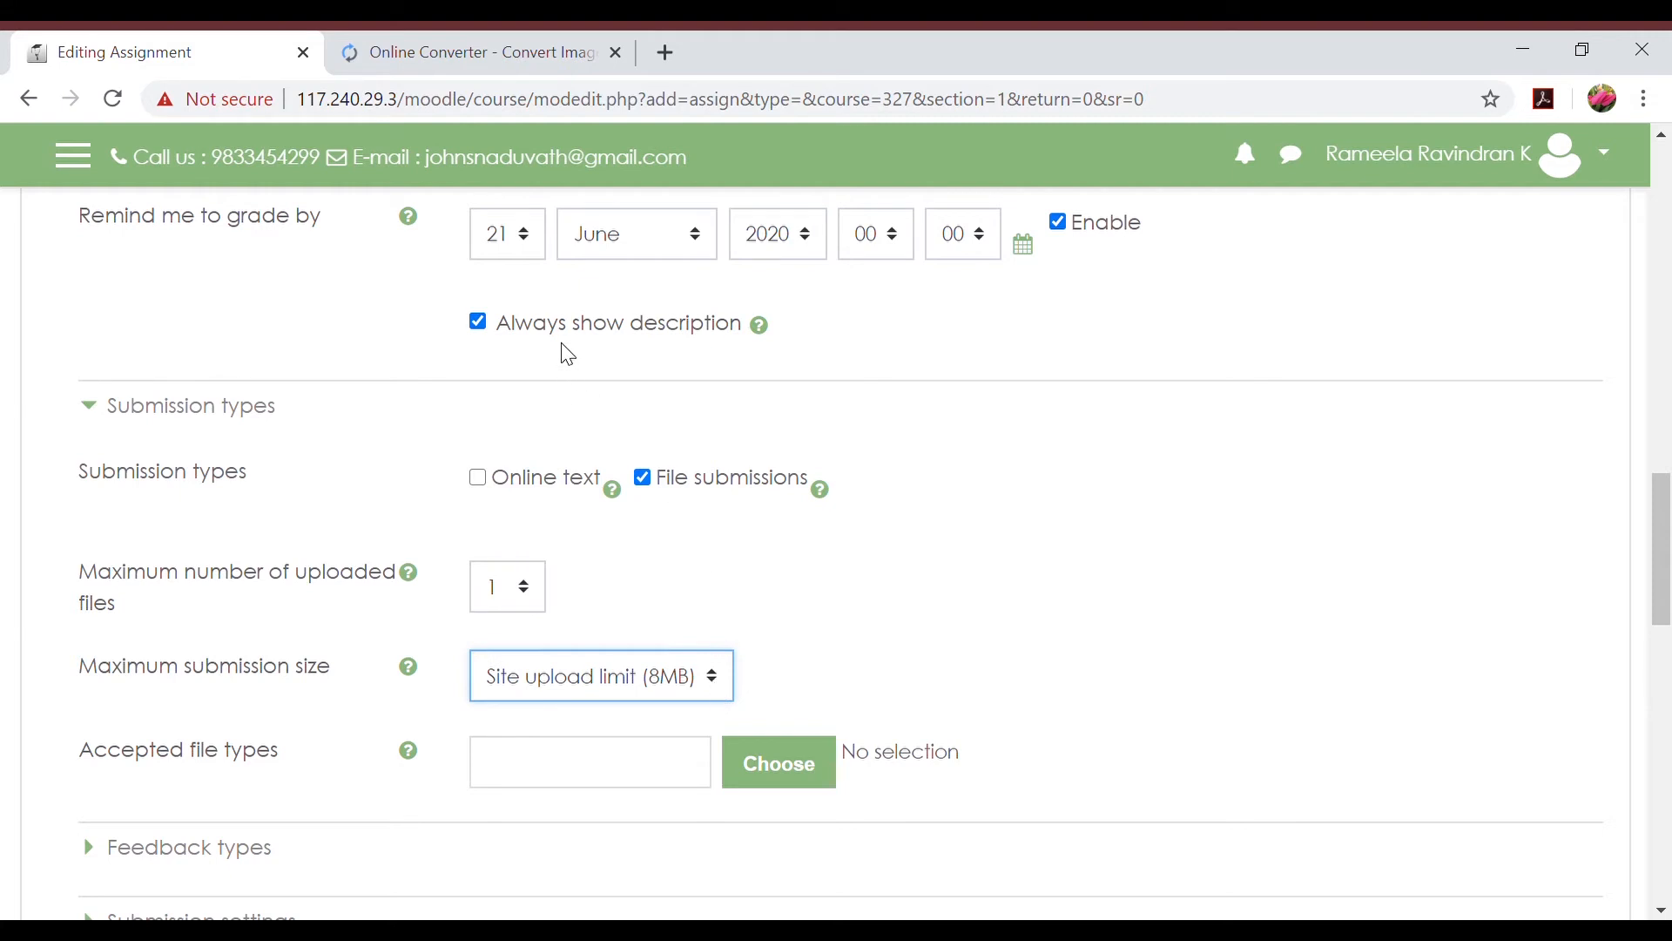
{"action": "key", "text": "Down"}
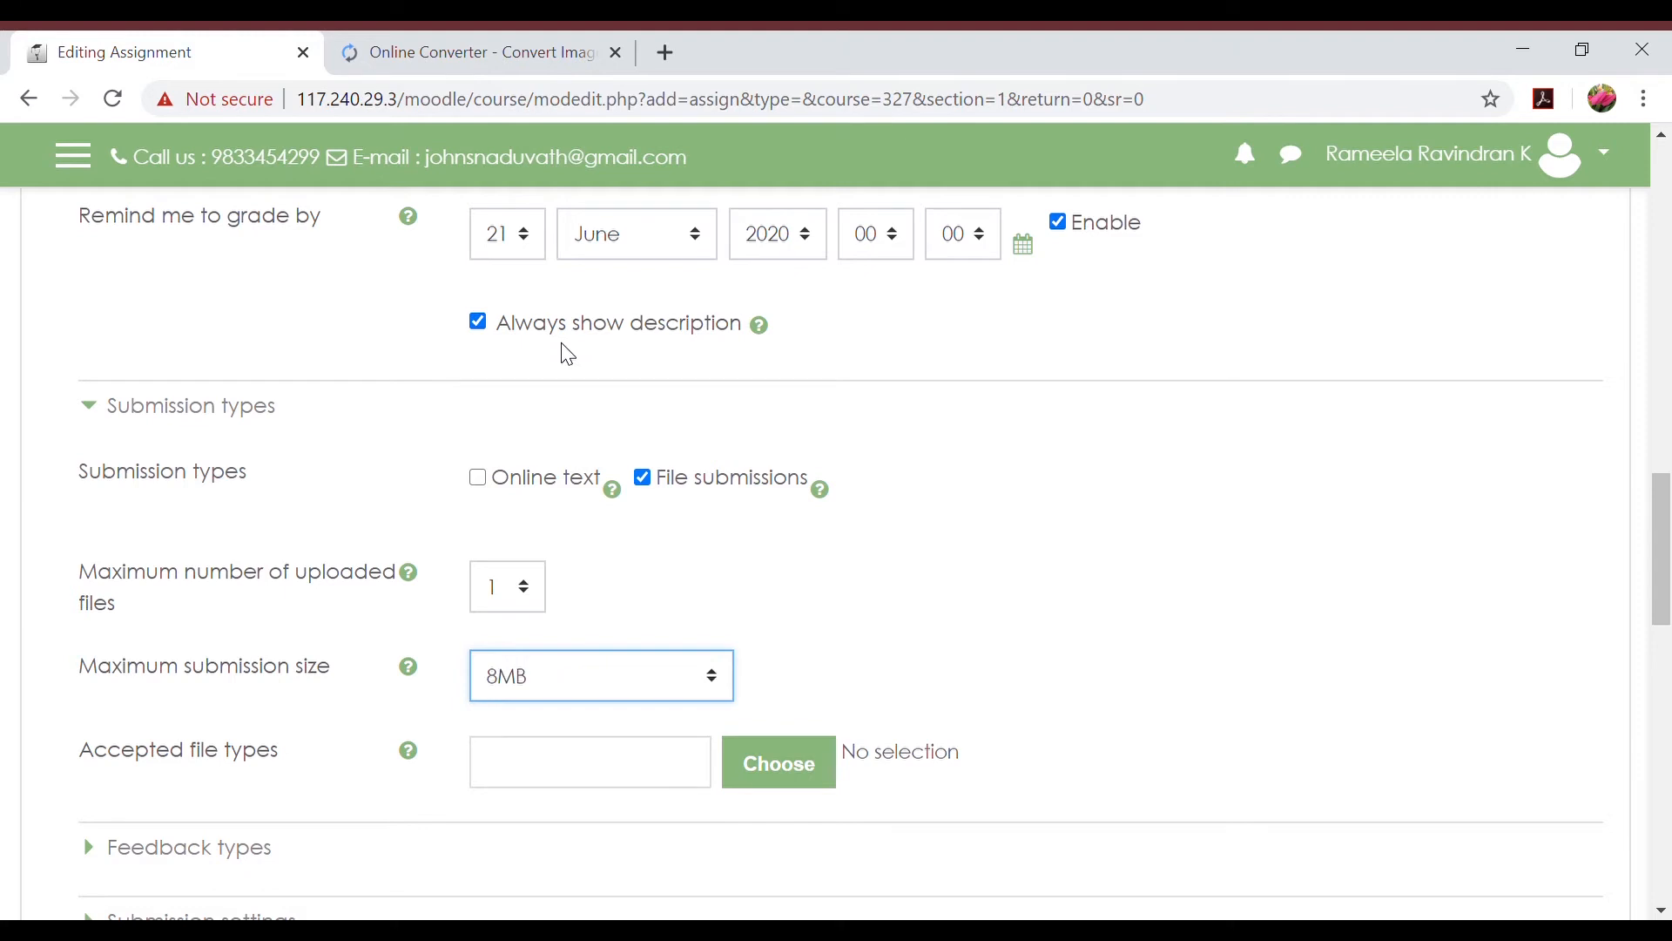
- Open the choice of accepted file types for the submission and select the Document files group
{"action": "scroll", "coordinate": [818, 650], "scroll_direction": "down", "scroll_amount": 1}
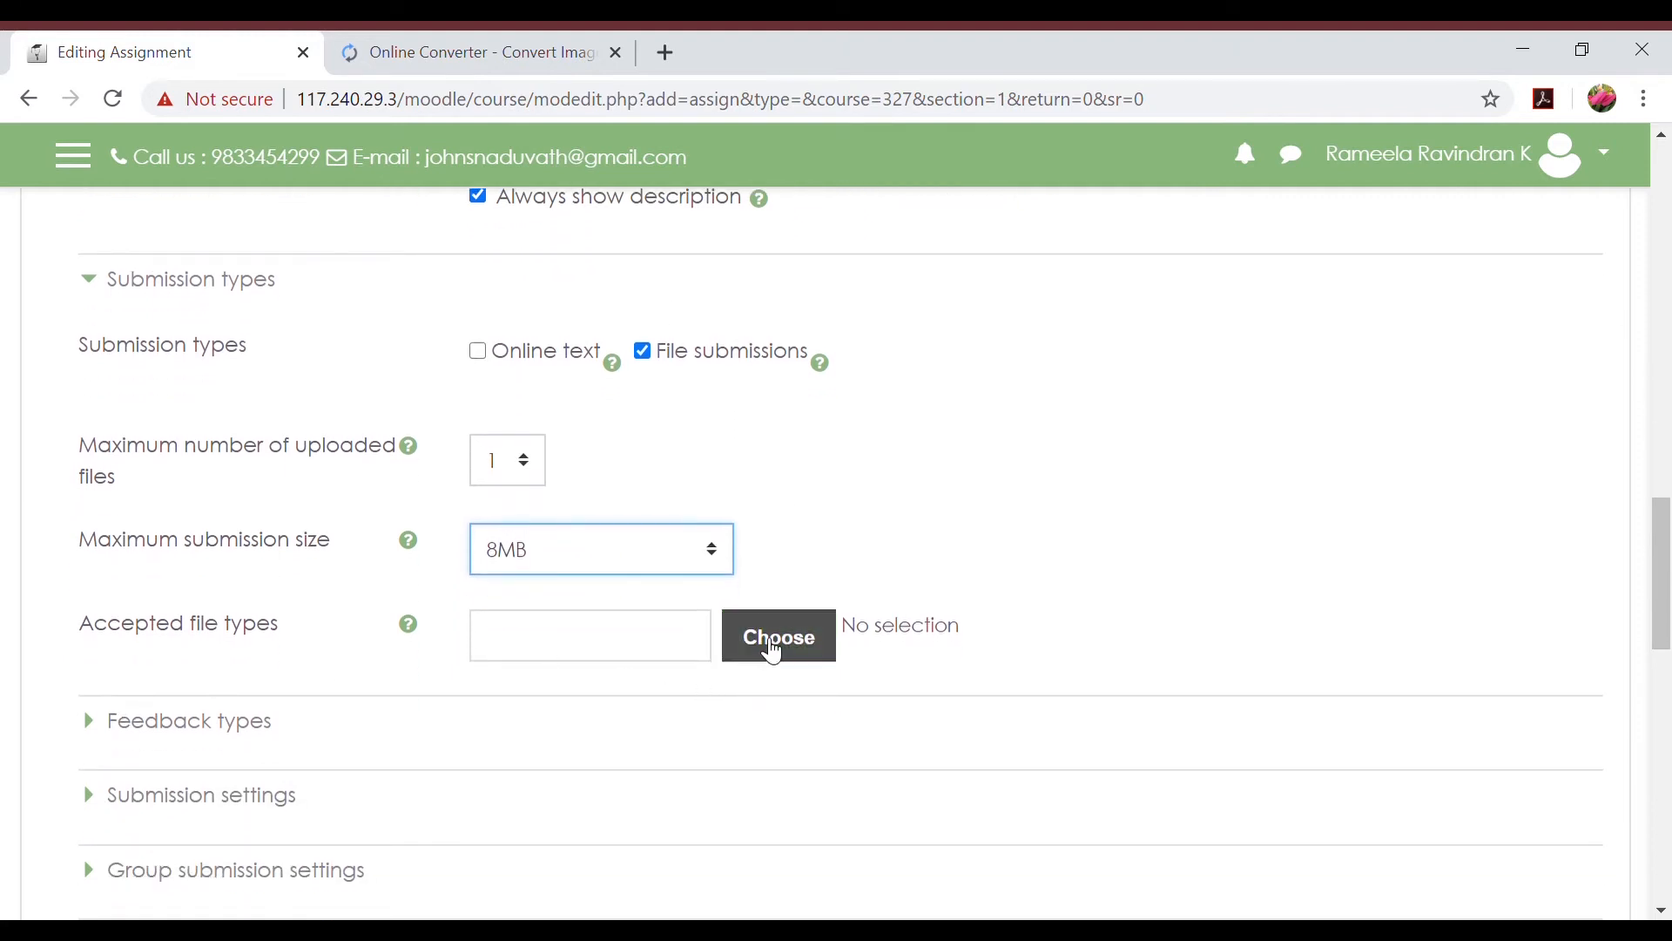
{"action": "left_click", "coordinate": [774, 649]}
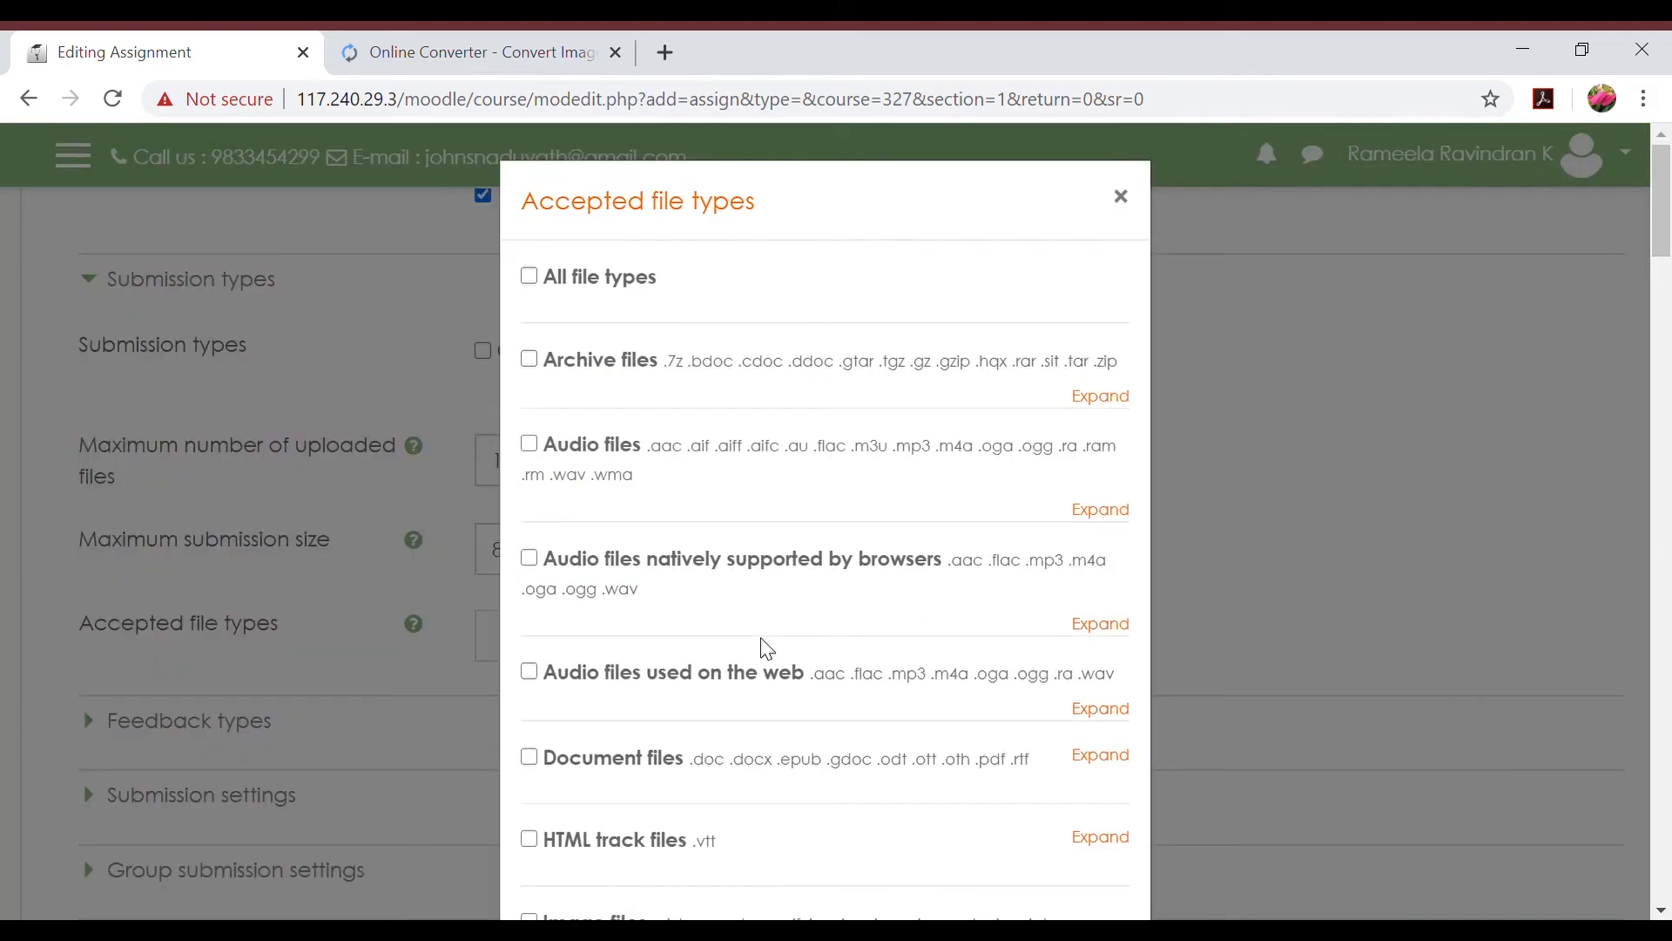
{"action": "scroll", "coordinate": [785, 550], "scroll_direction": "down", "scroll_amount": 5}
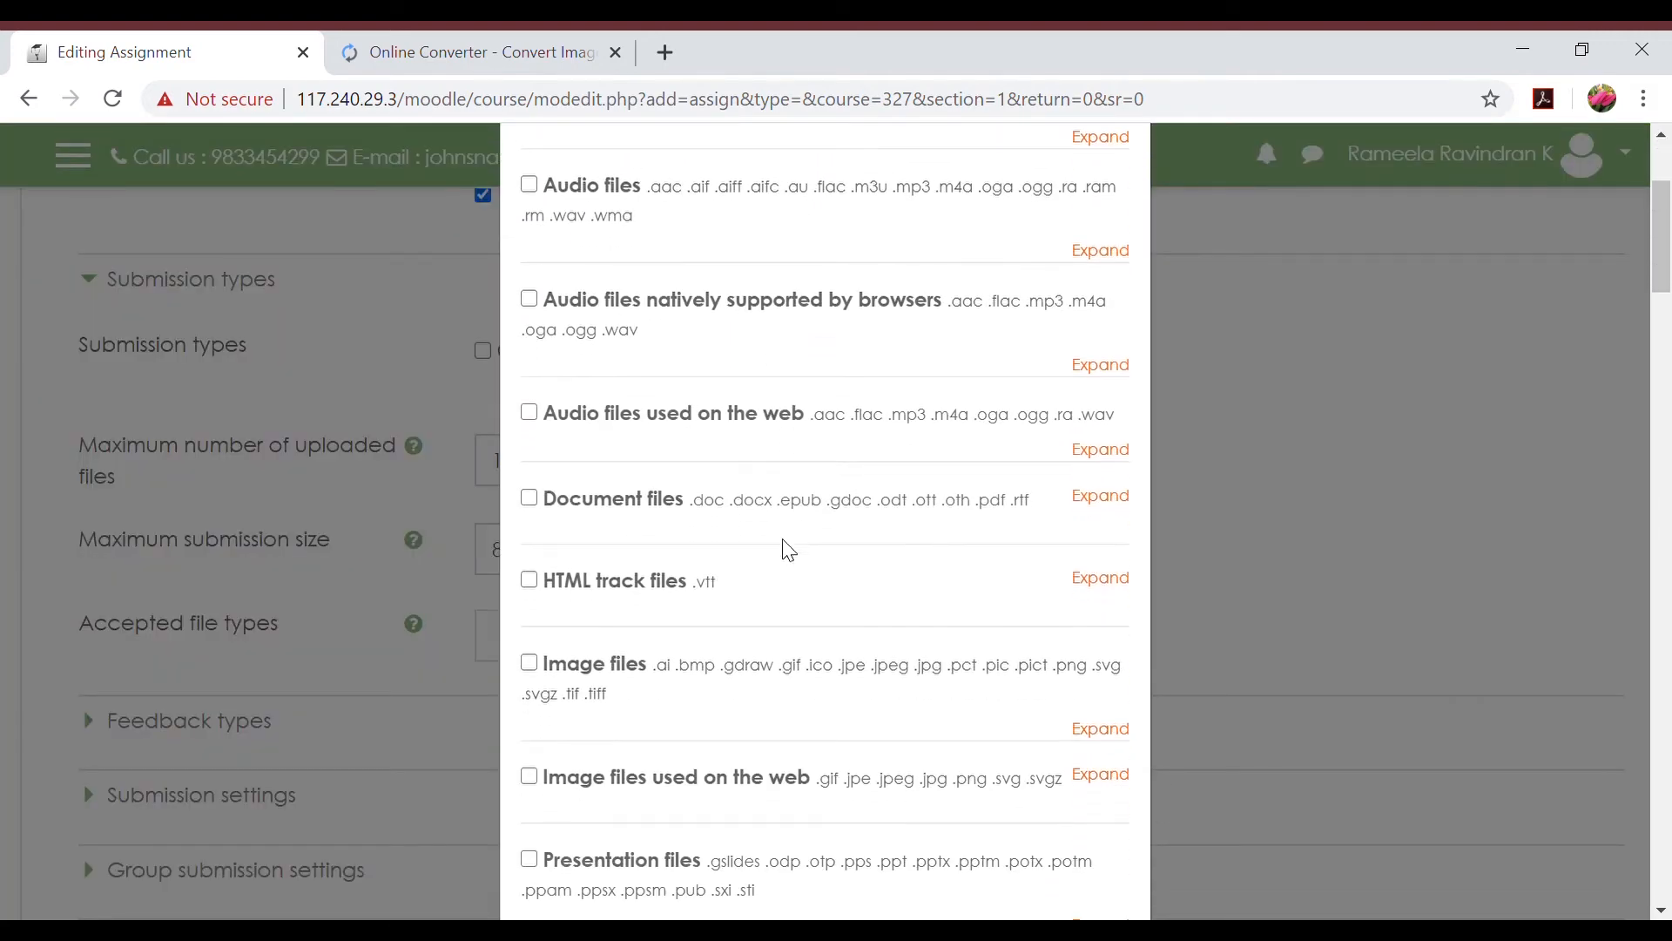
{"action": "scroll", "coordinate": [789, 550], "scroll_direction": "down", "scroll_amount": 8}
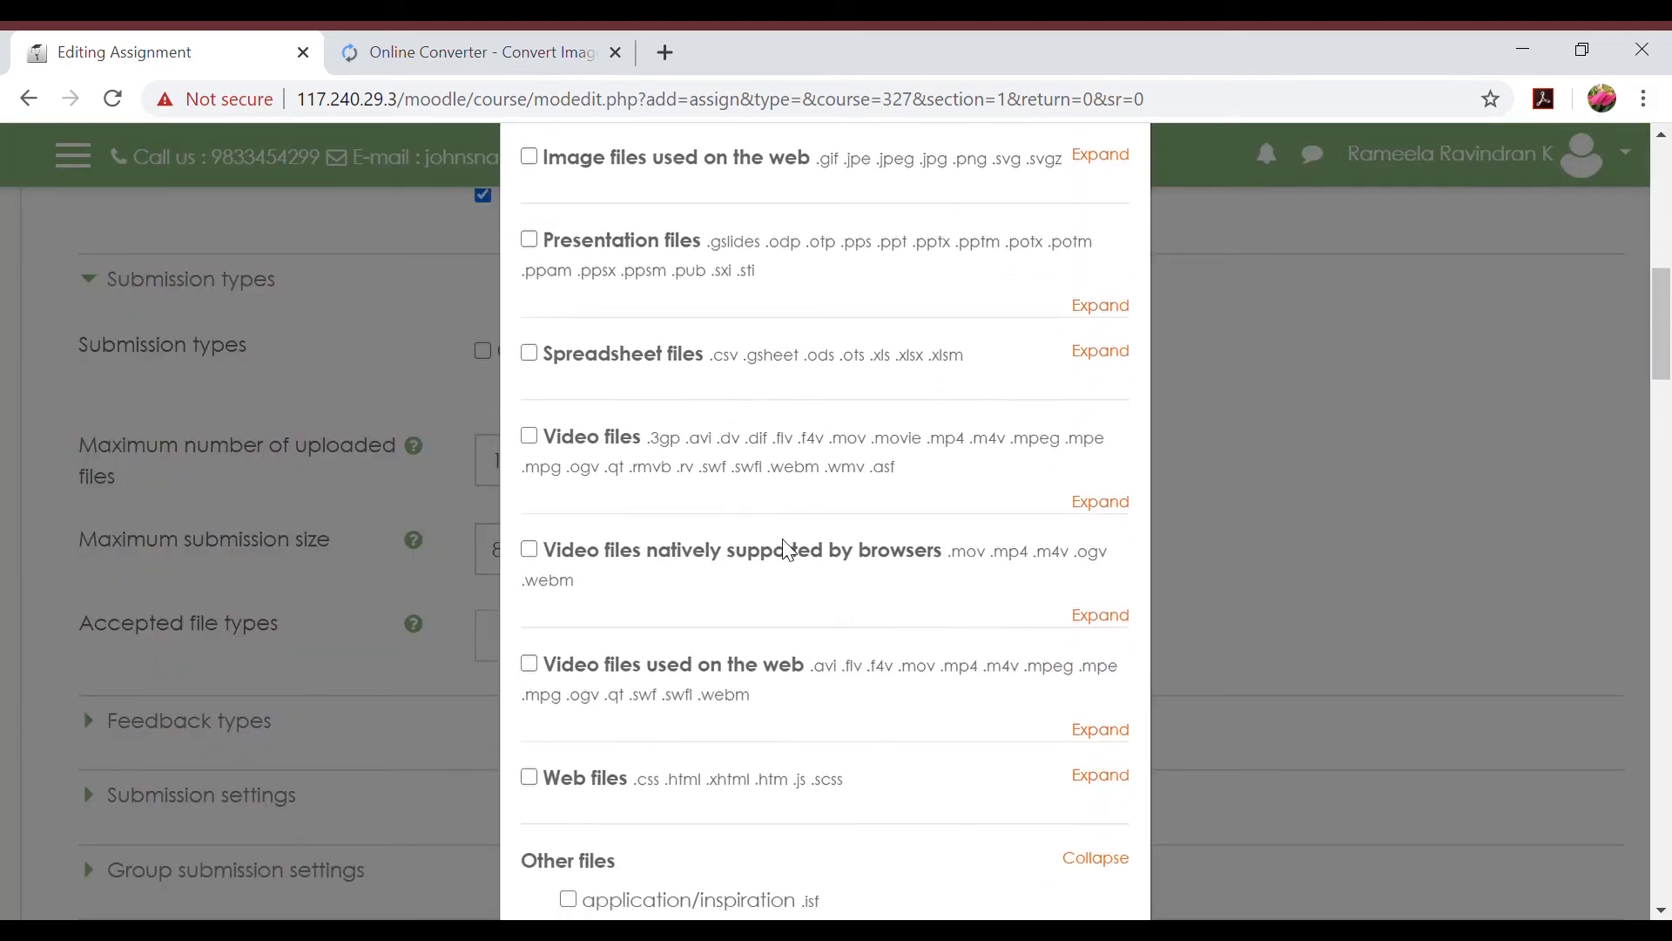
{"action": "scroll", "coordinate": [789, 549], "scroll_direction": "up", "scroll_amount": 8}
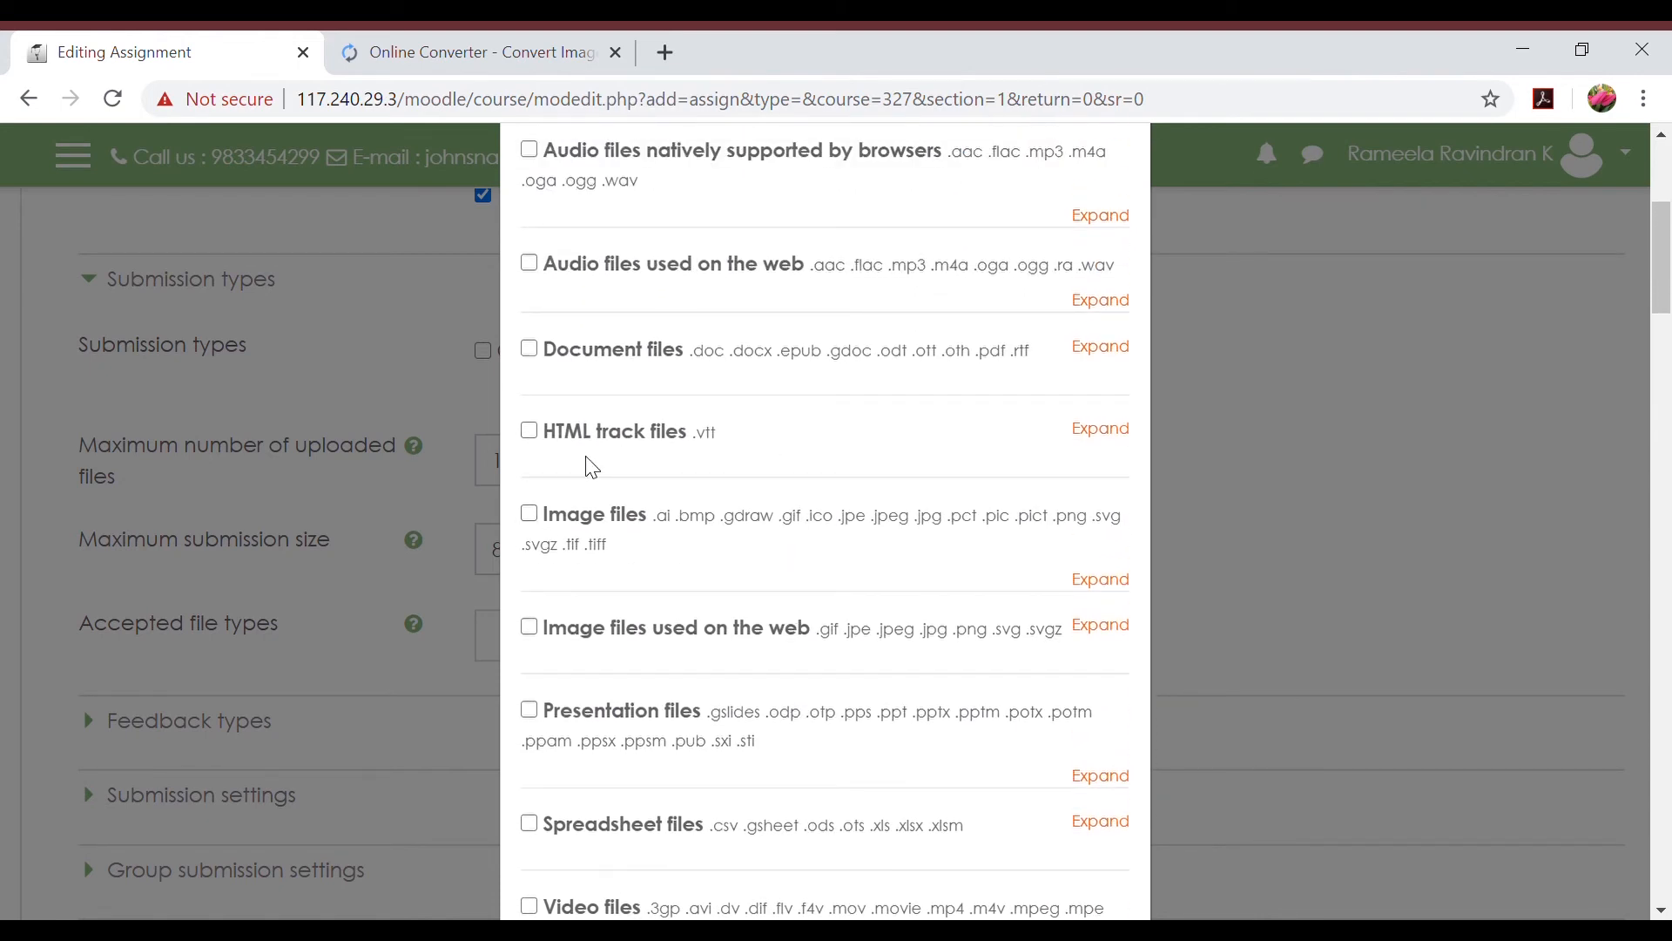
{"action": "scroll", "coordinate": [600, 468], "scroll_direction": "up", "scroll_amount": 2}
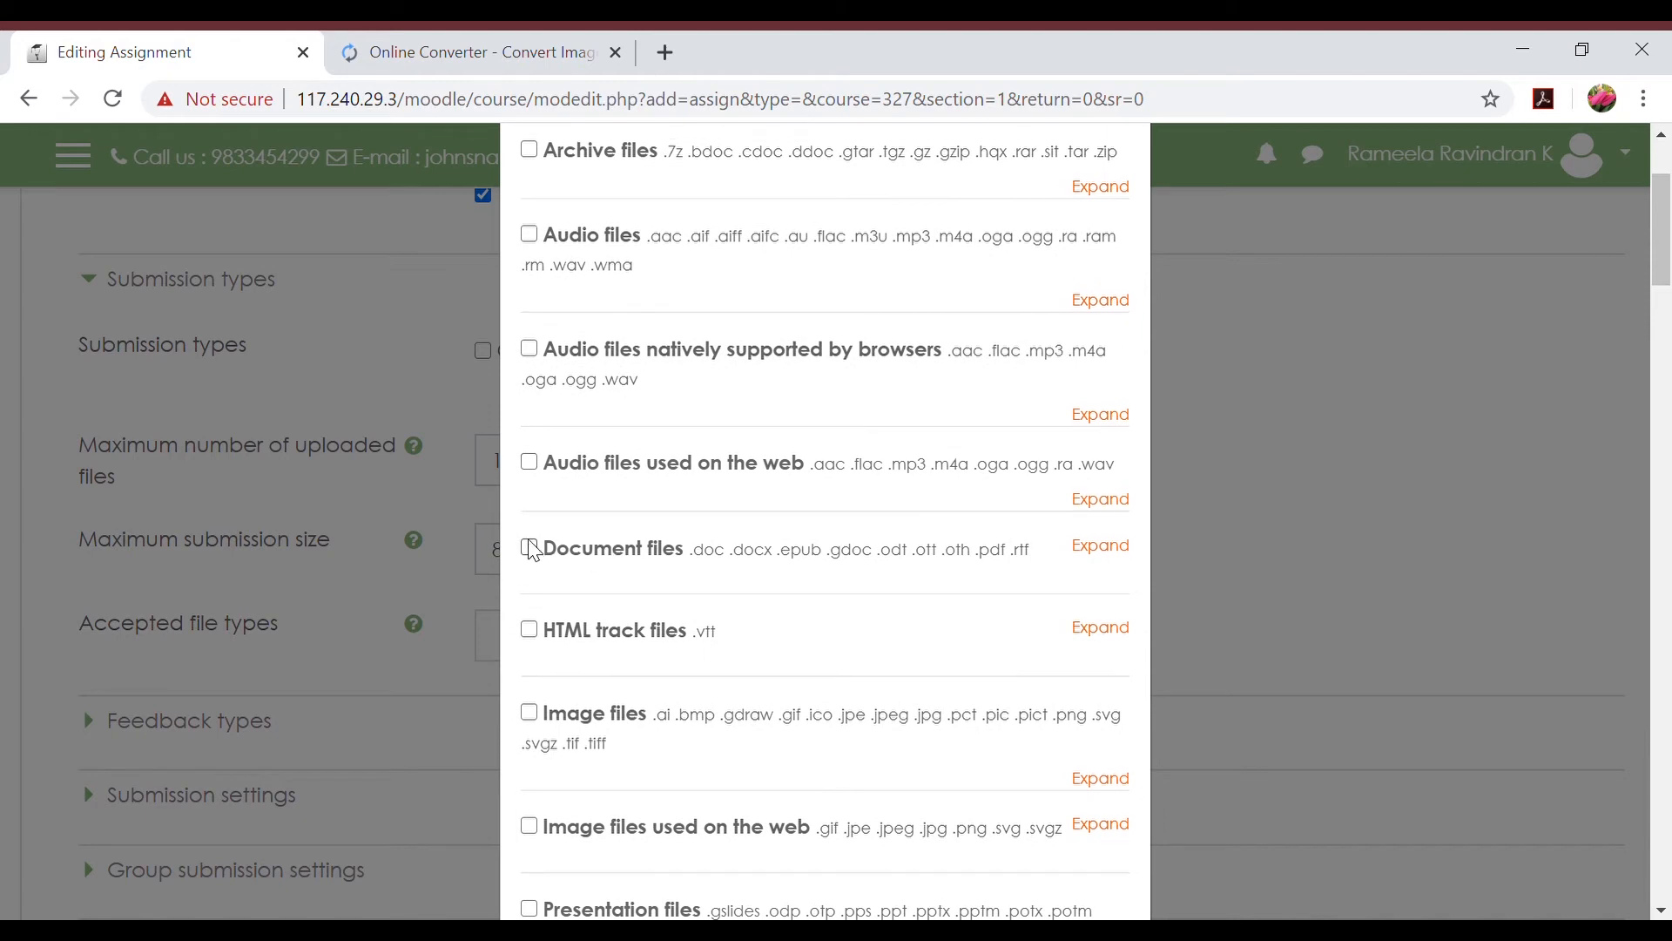
{"action": "scroll", "coordinate": [535, 551], "scroll_direction": "up", "scroll_amount": 2}
{"action": "scroll", "coordinate": [535, 551], "scroll_direction": "down", "scroll_amount": 1}
{"action": "scroll", "coordinate": [535, 551], "scroll_direction": "down", "scroll_amount": 2}
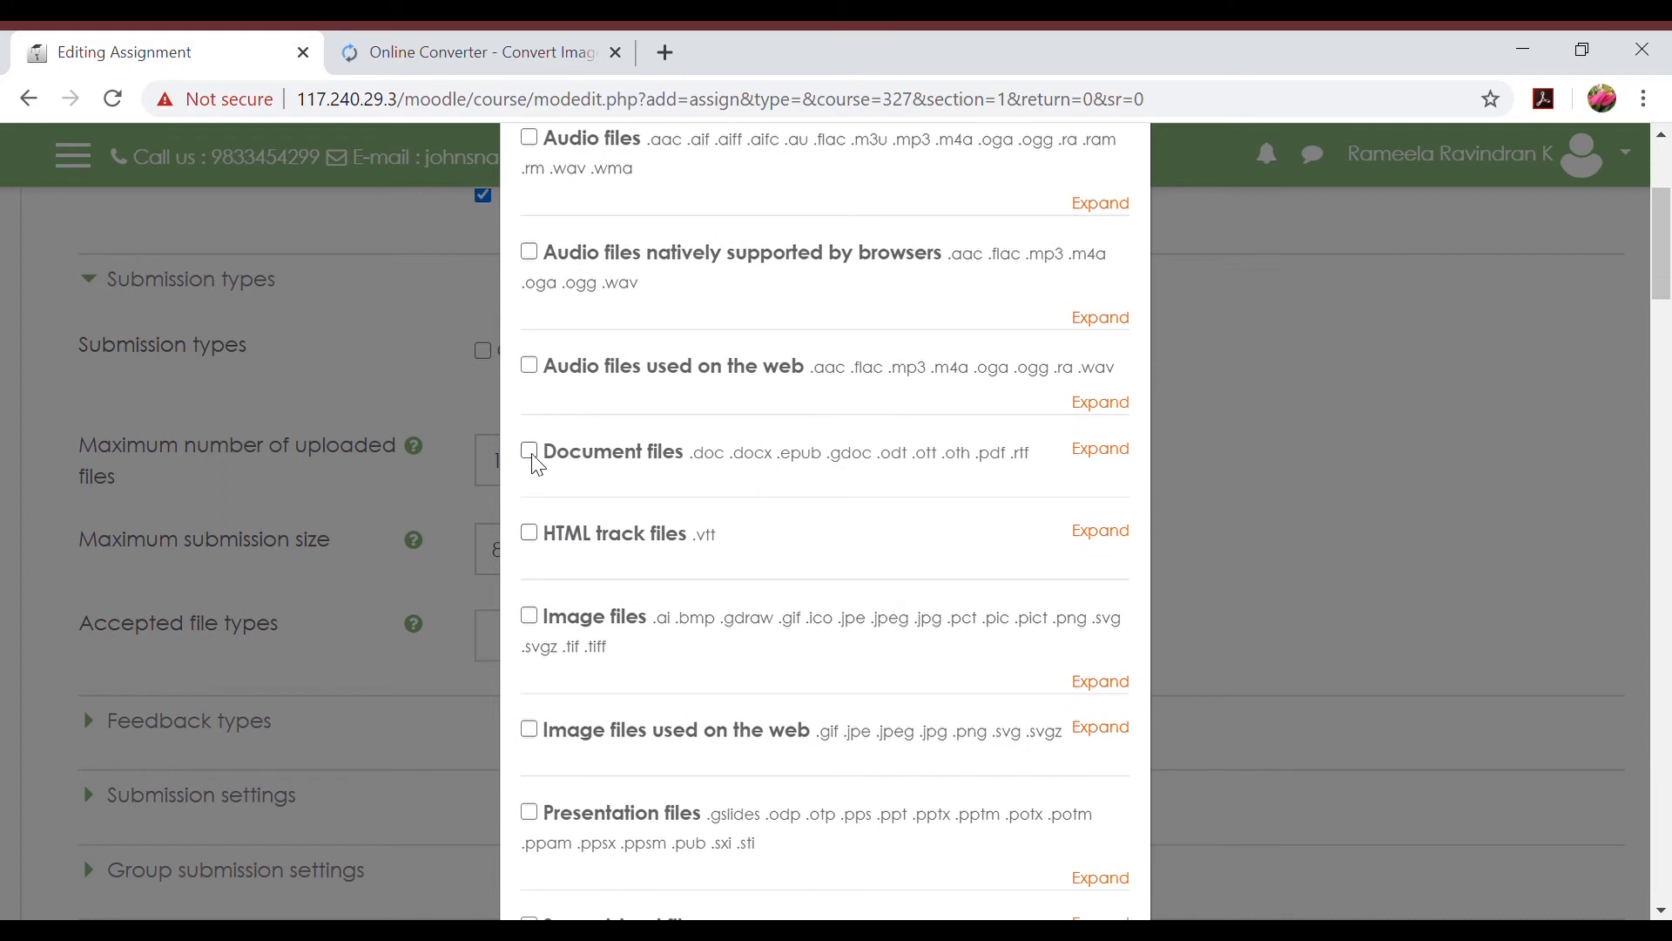
{"action": "left_click", "coordinate": [530, 453]}
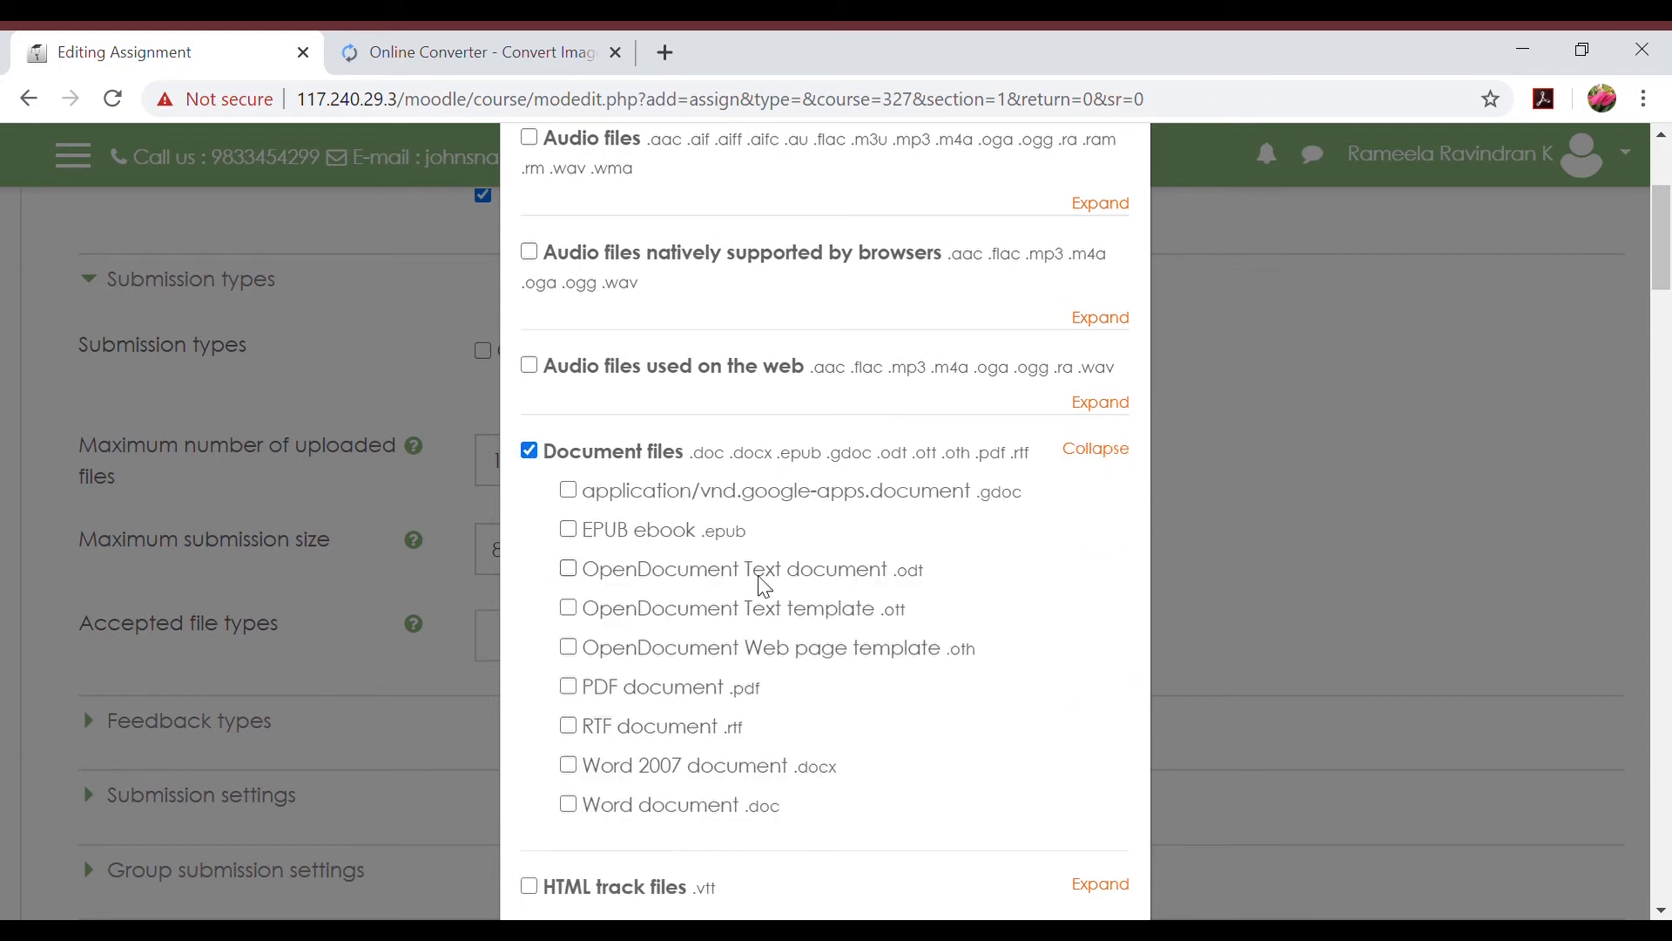
- Select Word document (.doc) within the Document files group of accepted file types
{"action": "scroll", "coordinate": [778, 601], "scroll_direction": "down", "scroll_amount": 1}
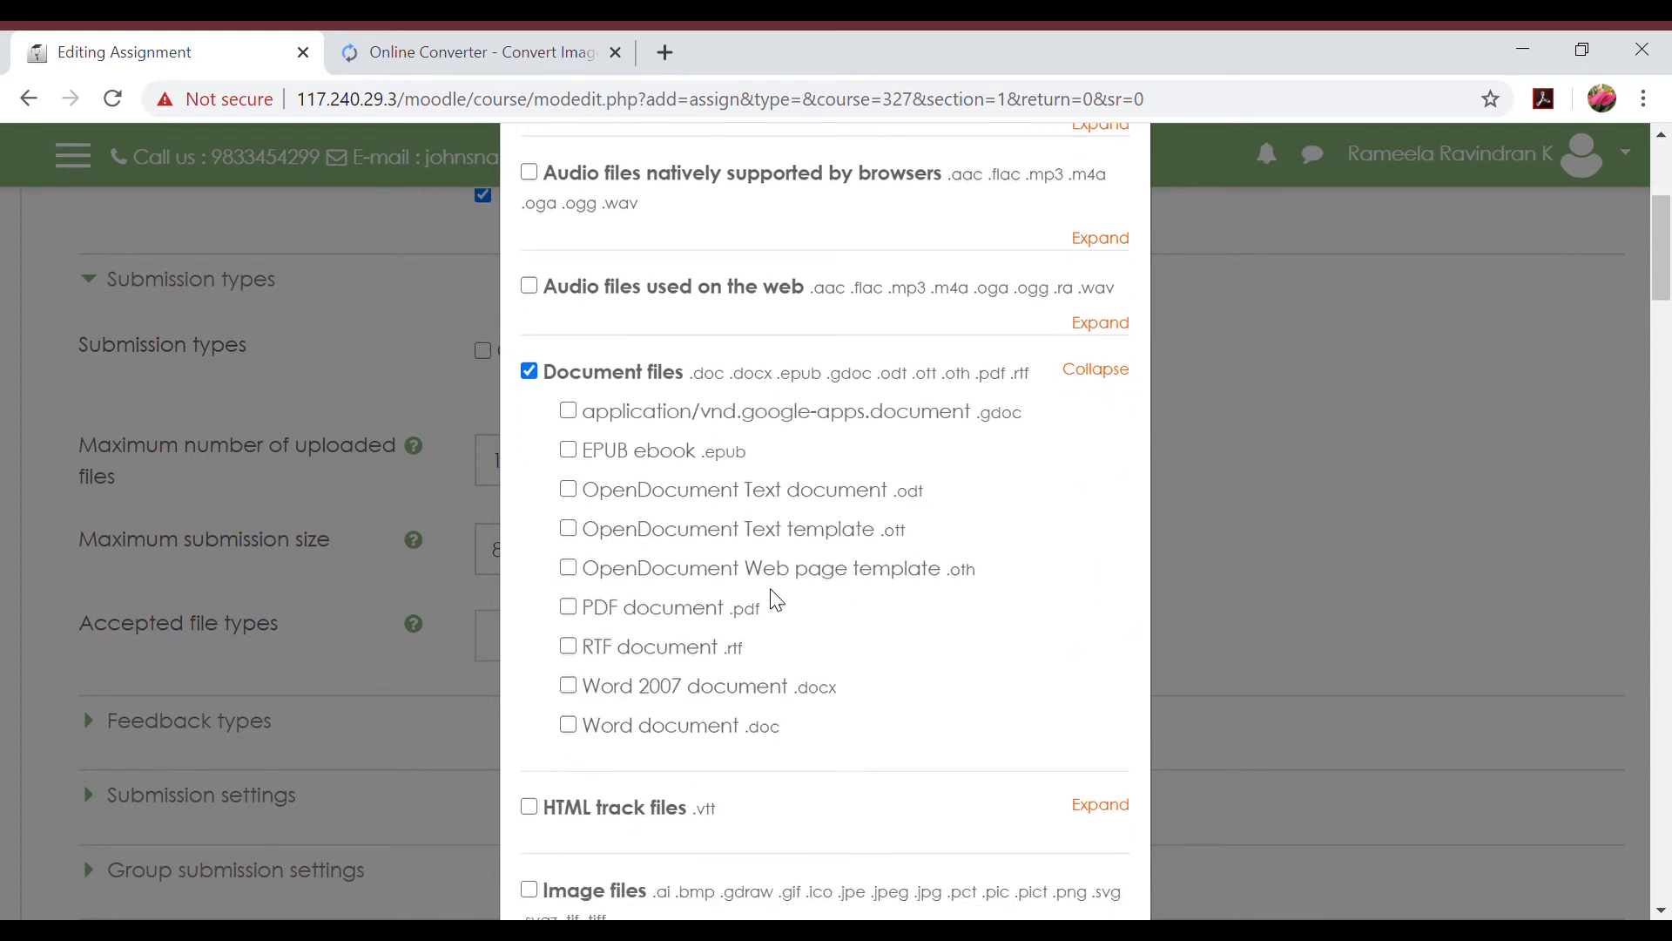
{"action": "scroll", "coordinate": [771, 599], "scroll_direction": "down", "scroll_amount": 1}
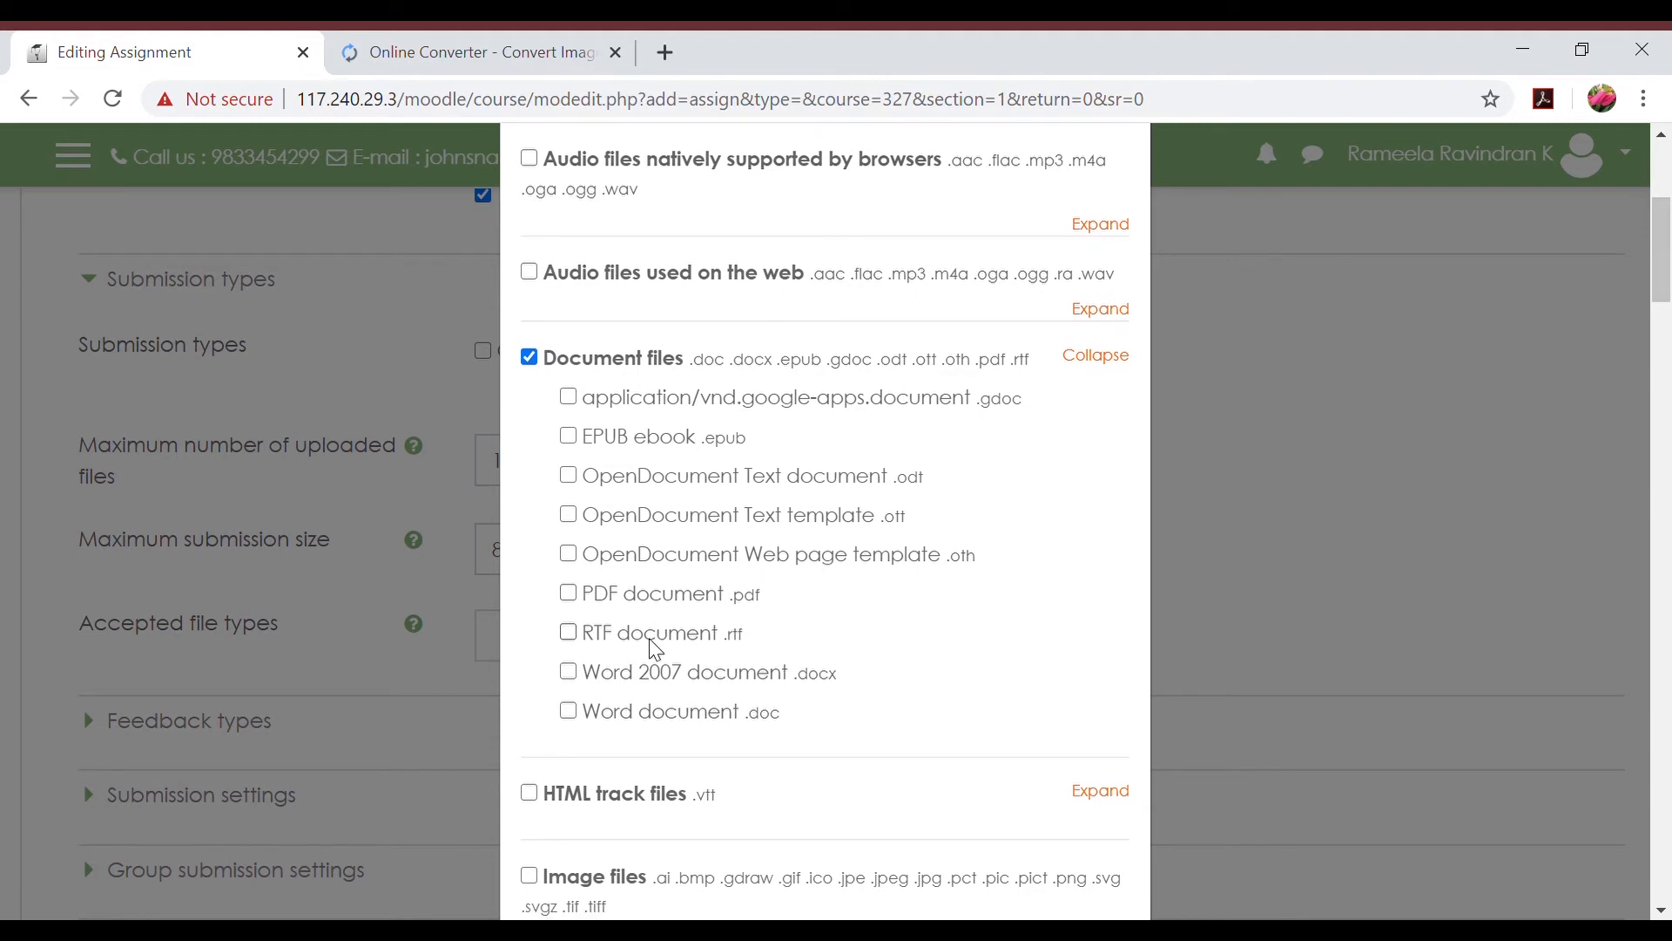
{"action": "left_click", "coordinate": [567, 713]}
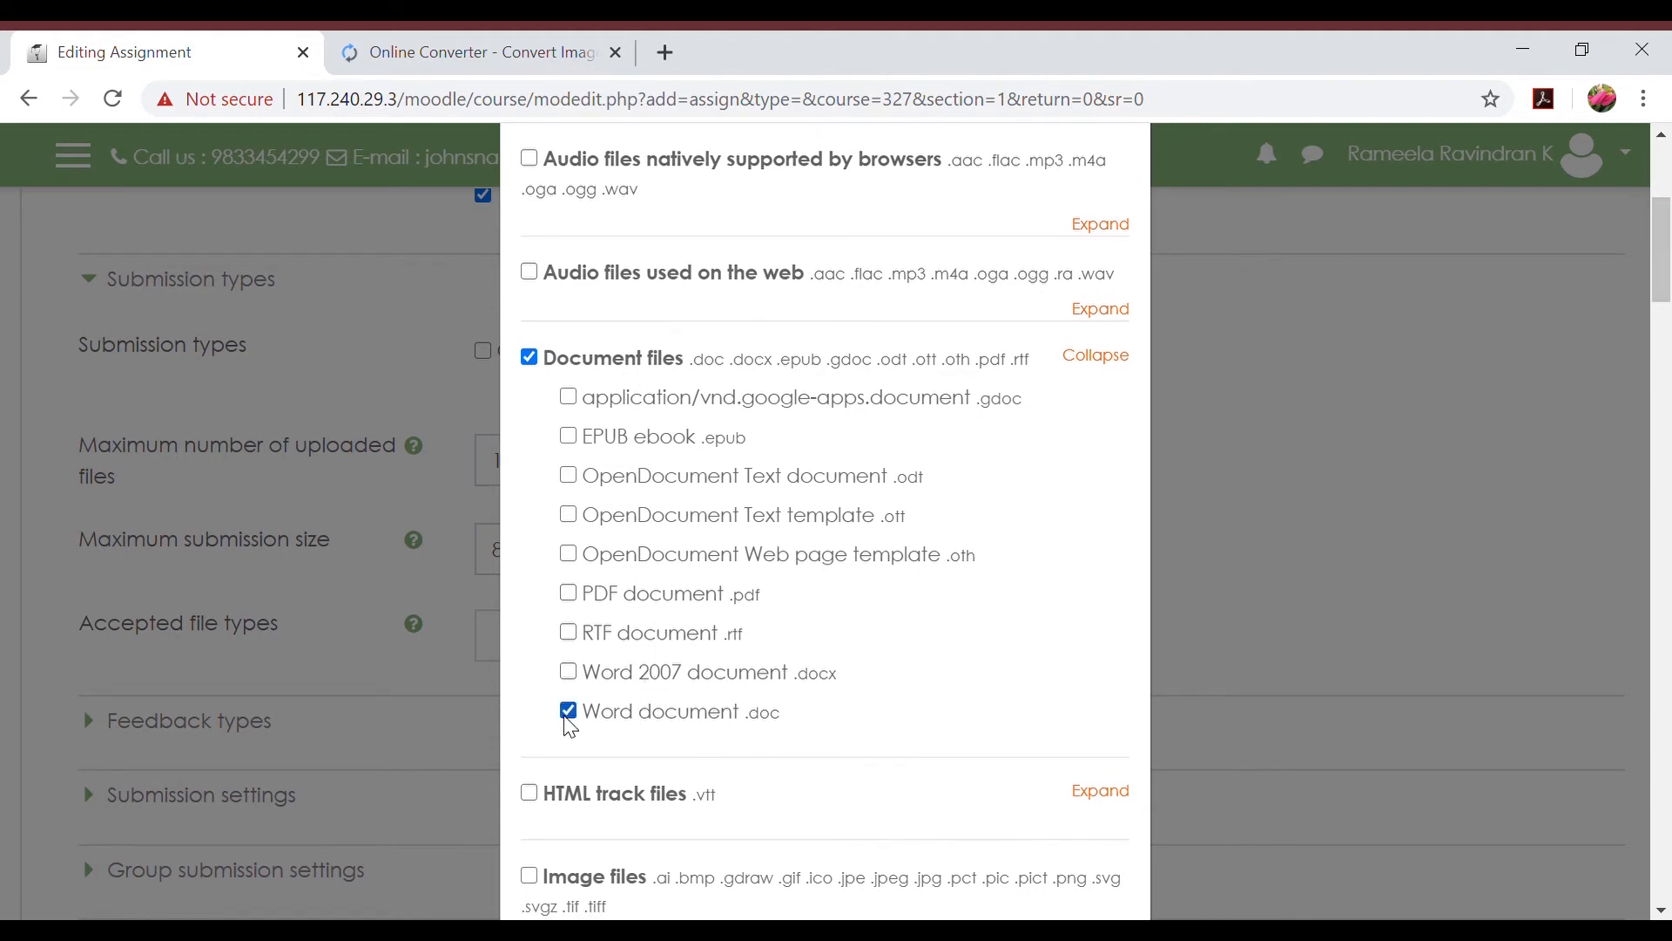
- Add Word 2007 document (.docx) and PDF document (.pdf) to the accepted file types and save the selection
{"action": "left_click", "coordinate": [567, 672]}
{"action": "left_click", "coordinate": [570, 595]}
{"action": "scroll", "coordinate": [902, 603], "scroll_direction": "down", "scroll_amount": 15}
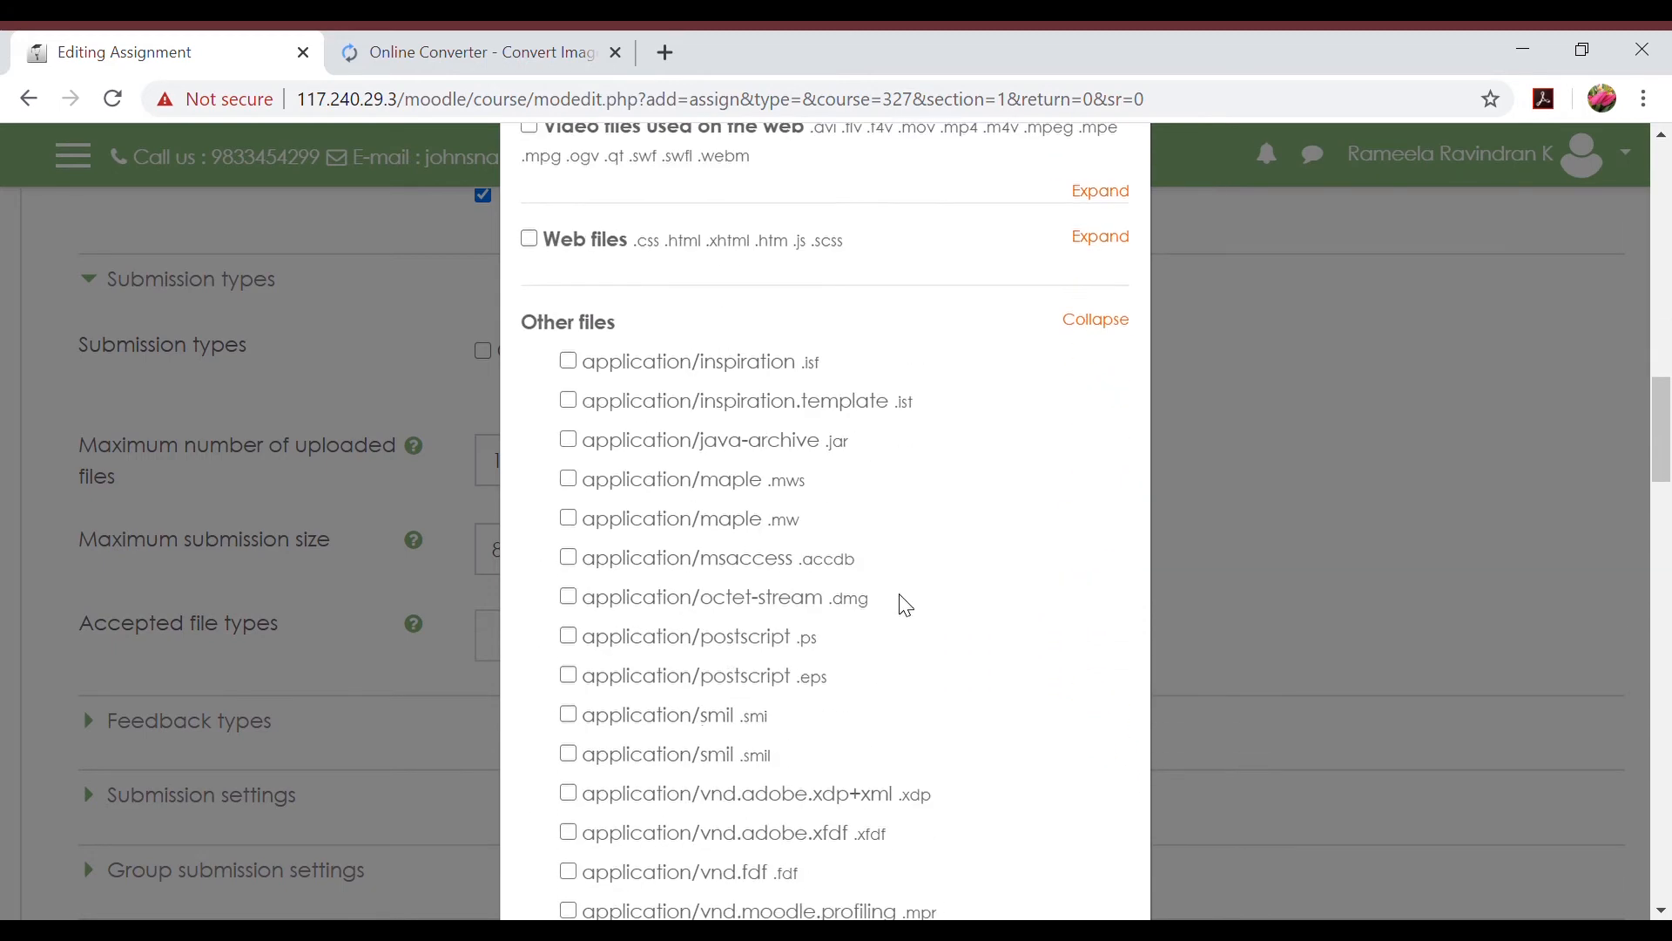
{"action": "scroll", "coordinate": [906, 605], "scroll_direction": "down", "scroll_amount": 20}
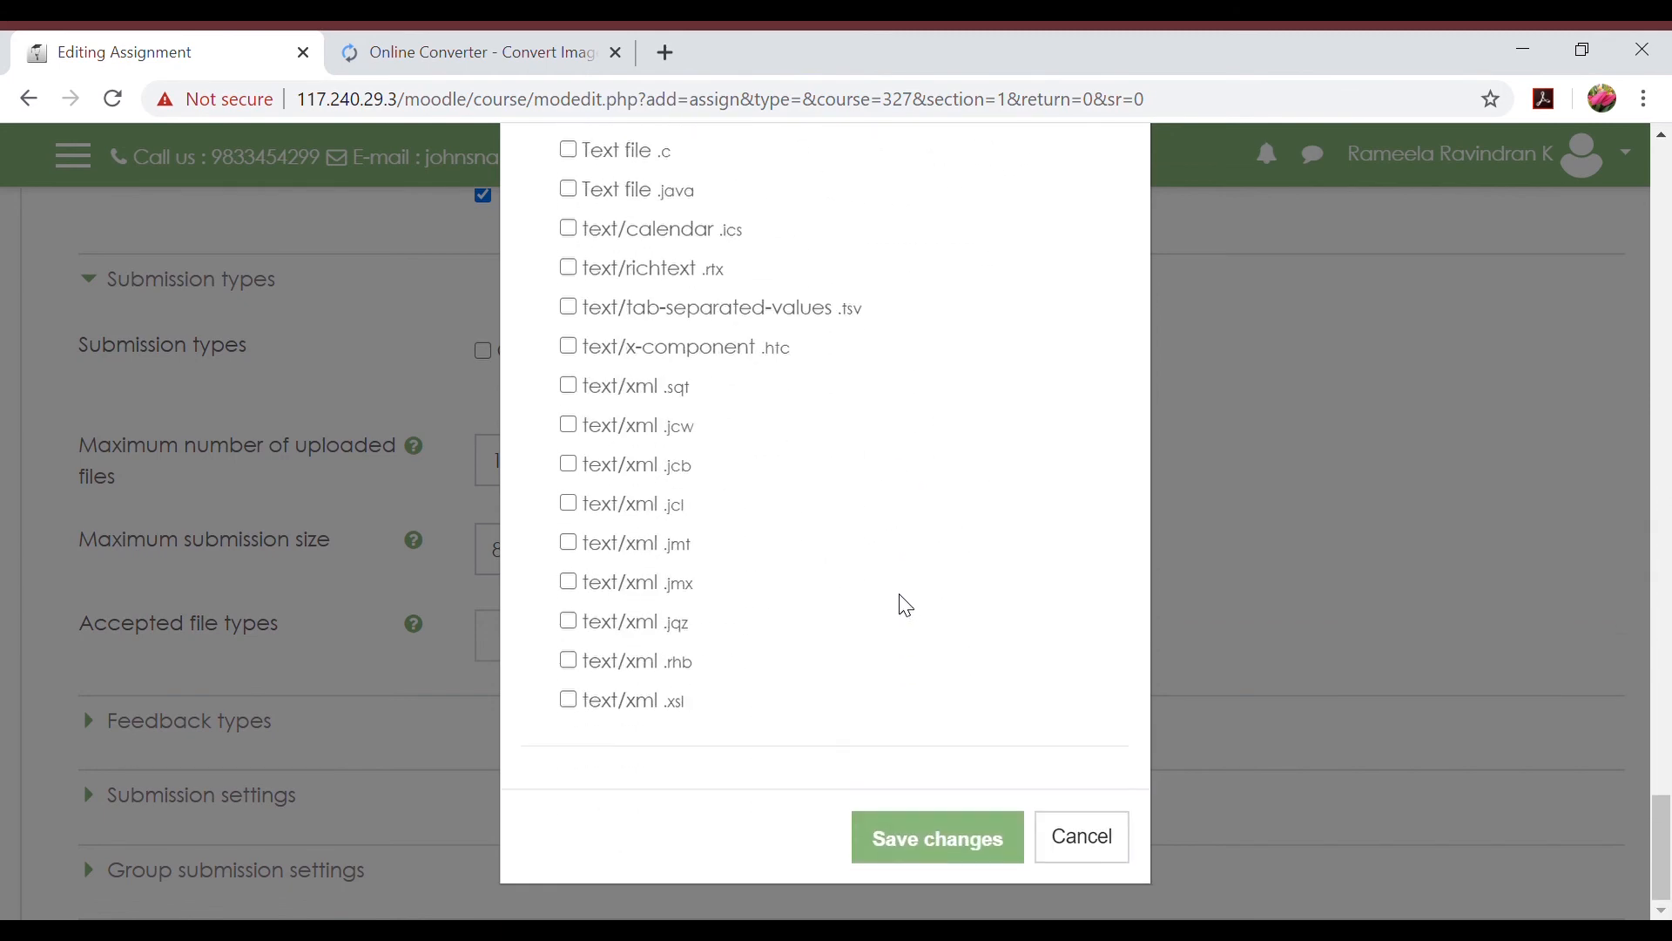
{"action": "left_click", "coordinate": [914, 840]}
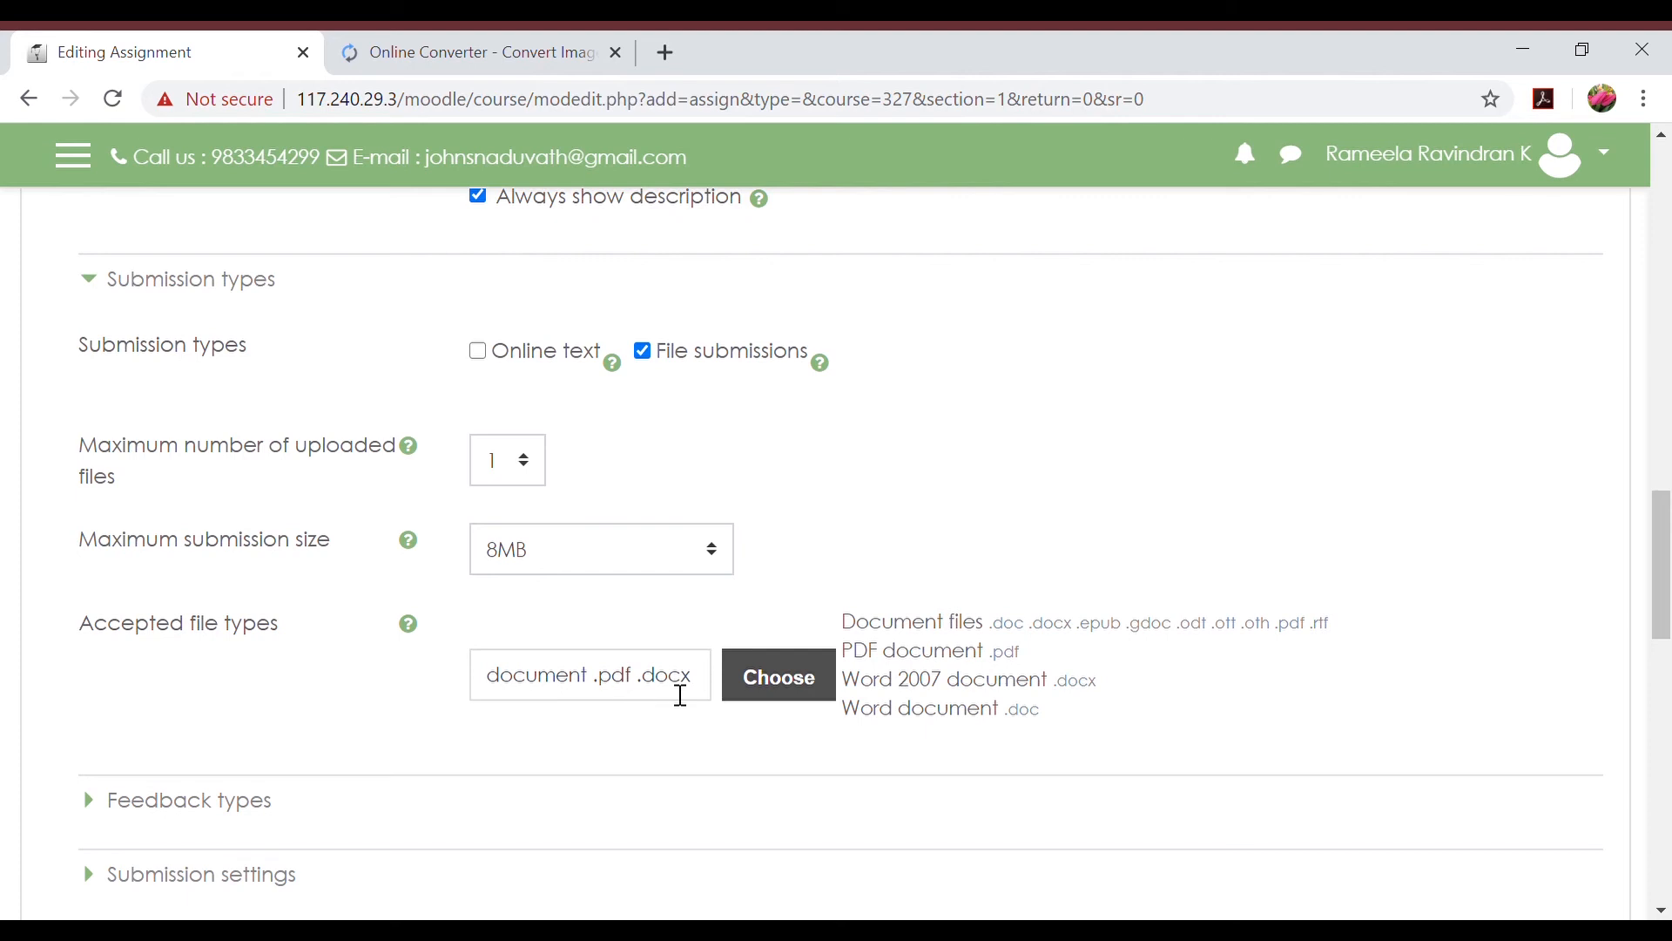
- Expand the submission settings and examine the options for reopening attempts, leaving Never selected
{"action": "scroll", "coordinate": [681, 695], "scroll_direction": "down", "scroll_amount": 2}
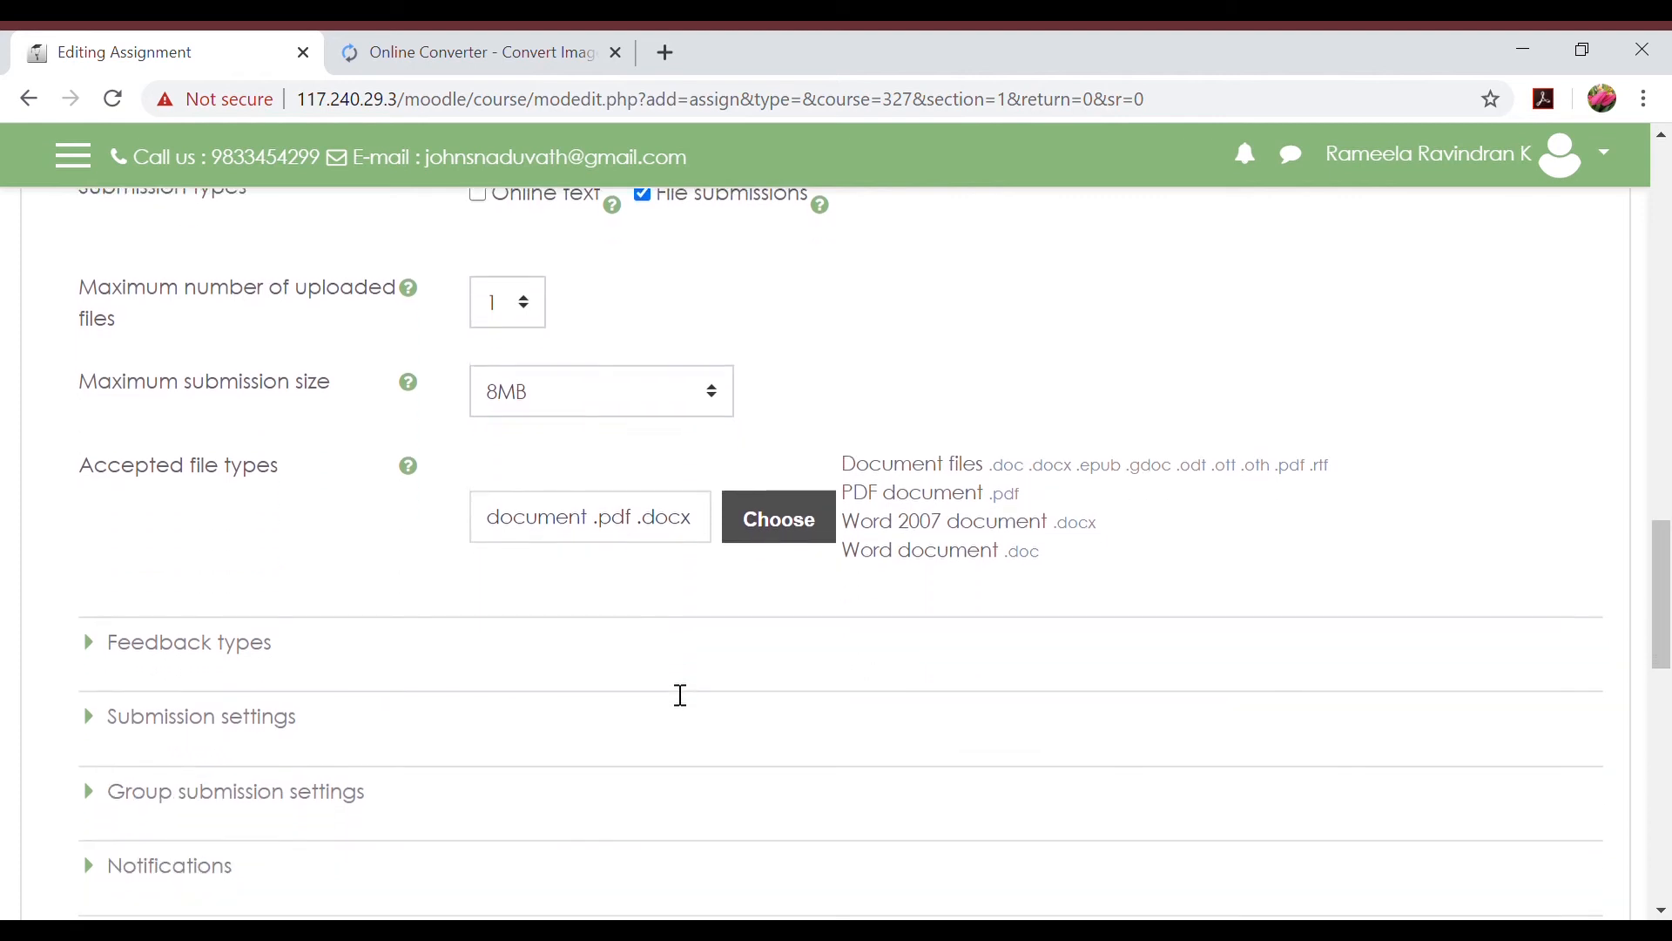
{"action": "scroll", "coordinate": [672, 694], "scroll_direction": "down", "scroll_amount": 1}
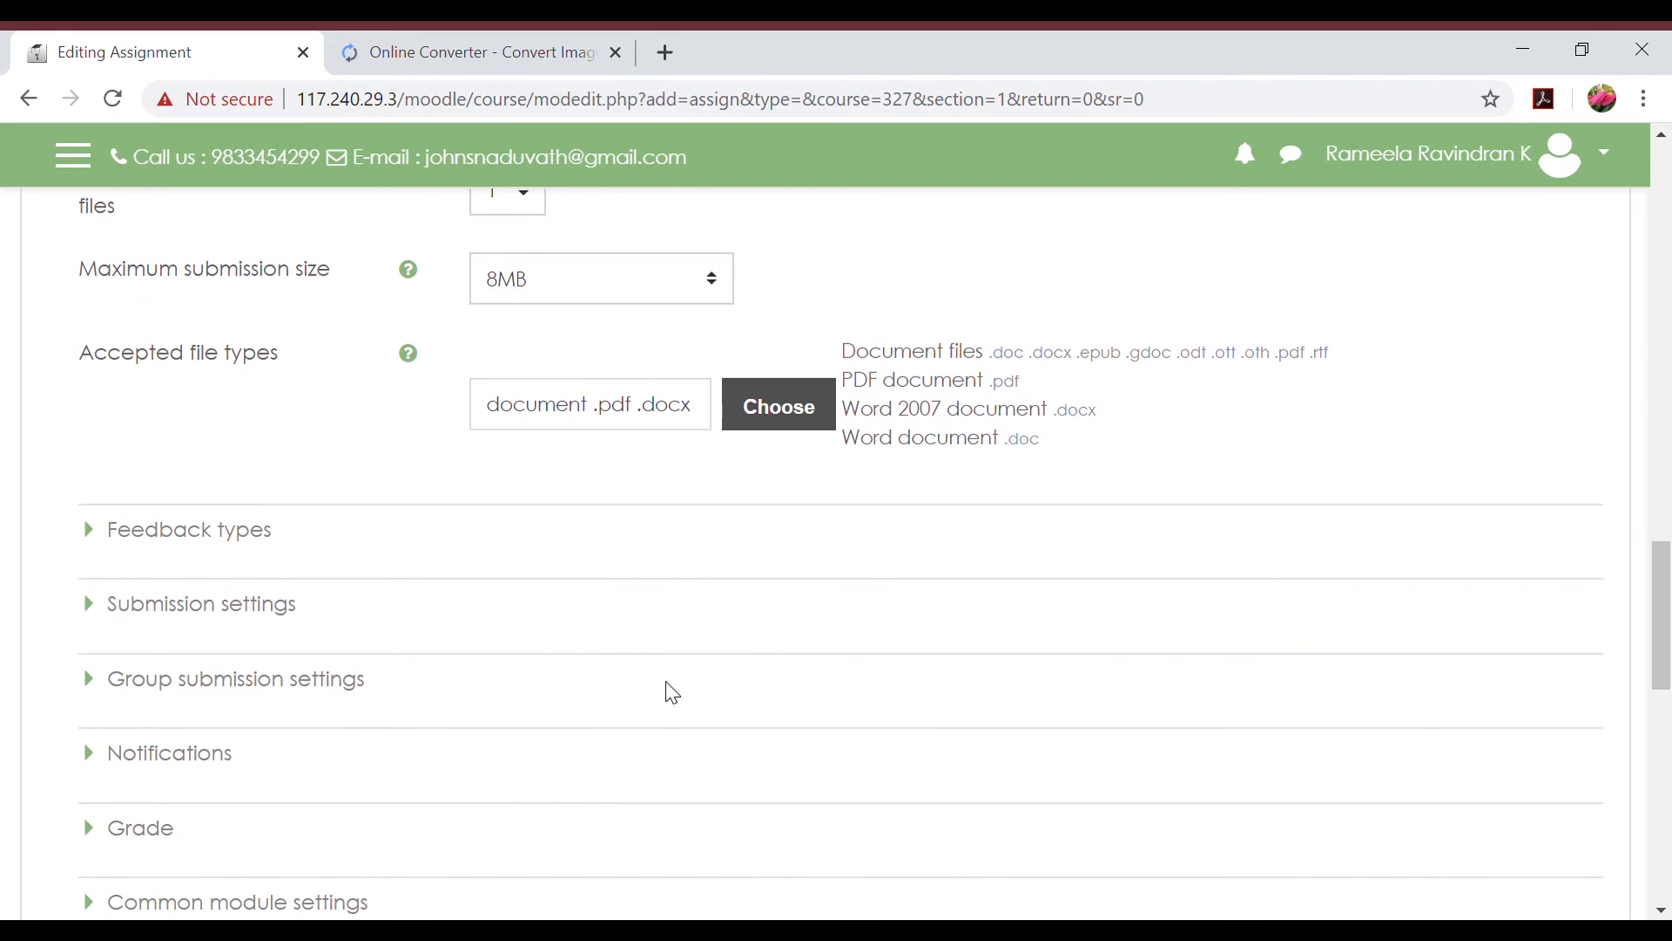
{"action": "scroll", "coordinate": [673, 693], "scroll_direction": "down", "scroll_amount": 1}
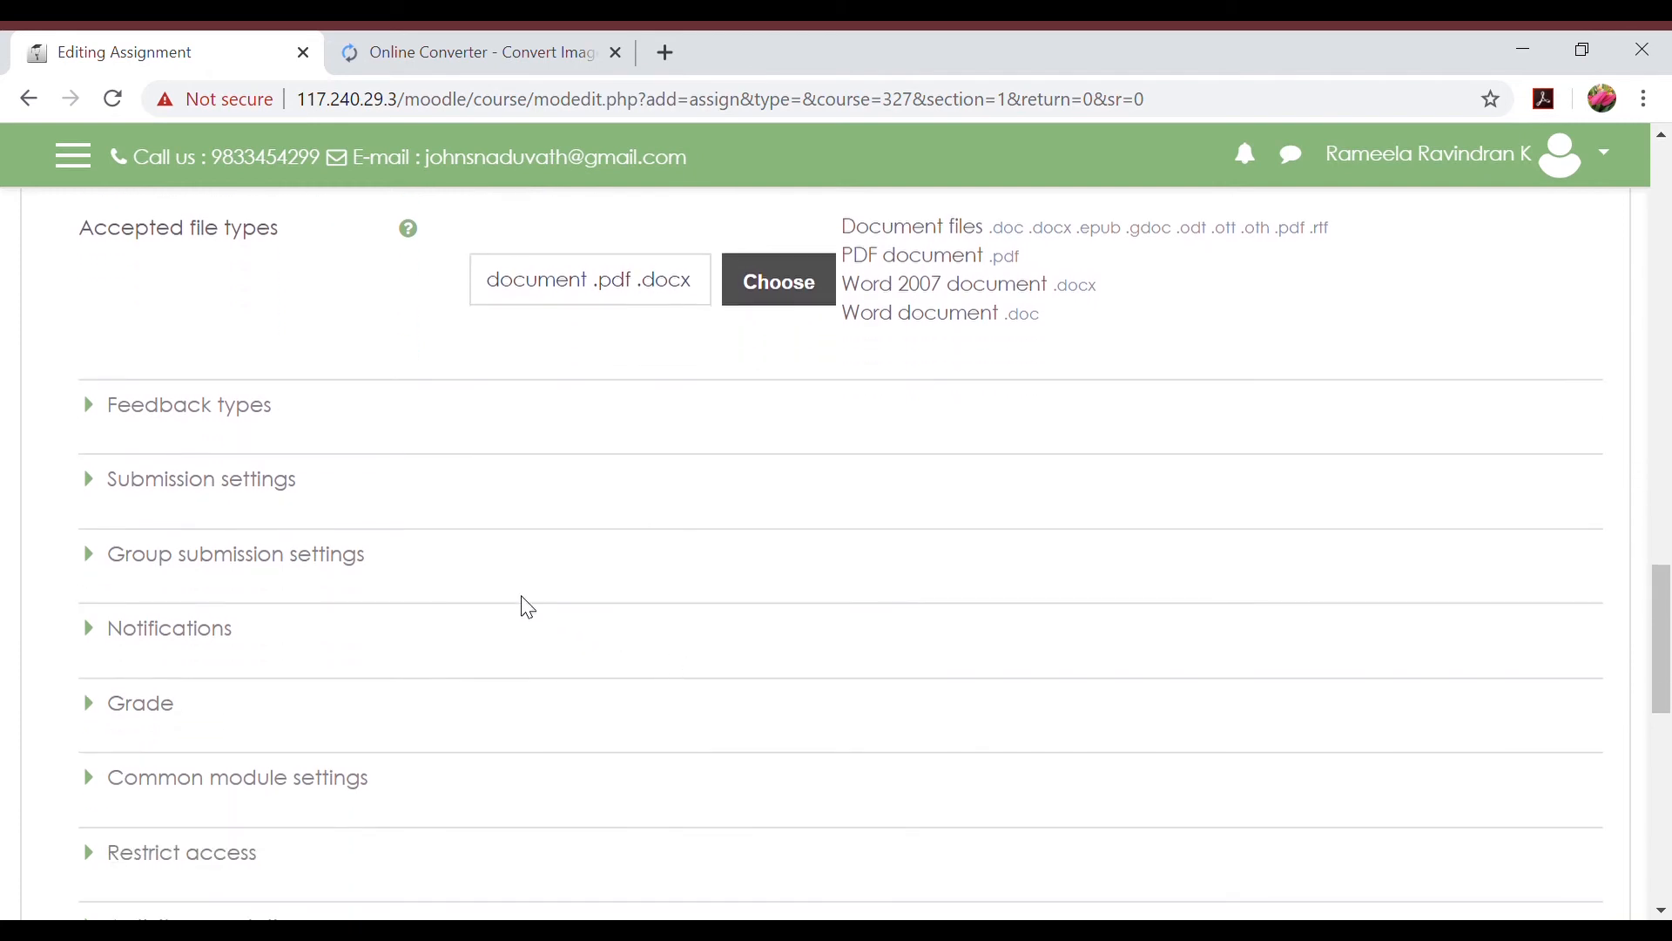
{"action": "scroll", "coordinate": [529, 607], "scroll_direction": "down", "scroll_amount": 1}
{"action": "scroll", "coordinate": [528, 607], "scroll_direction": "up", "scroll_amount": 1}
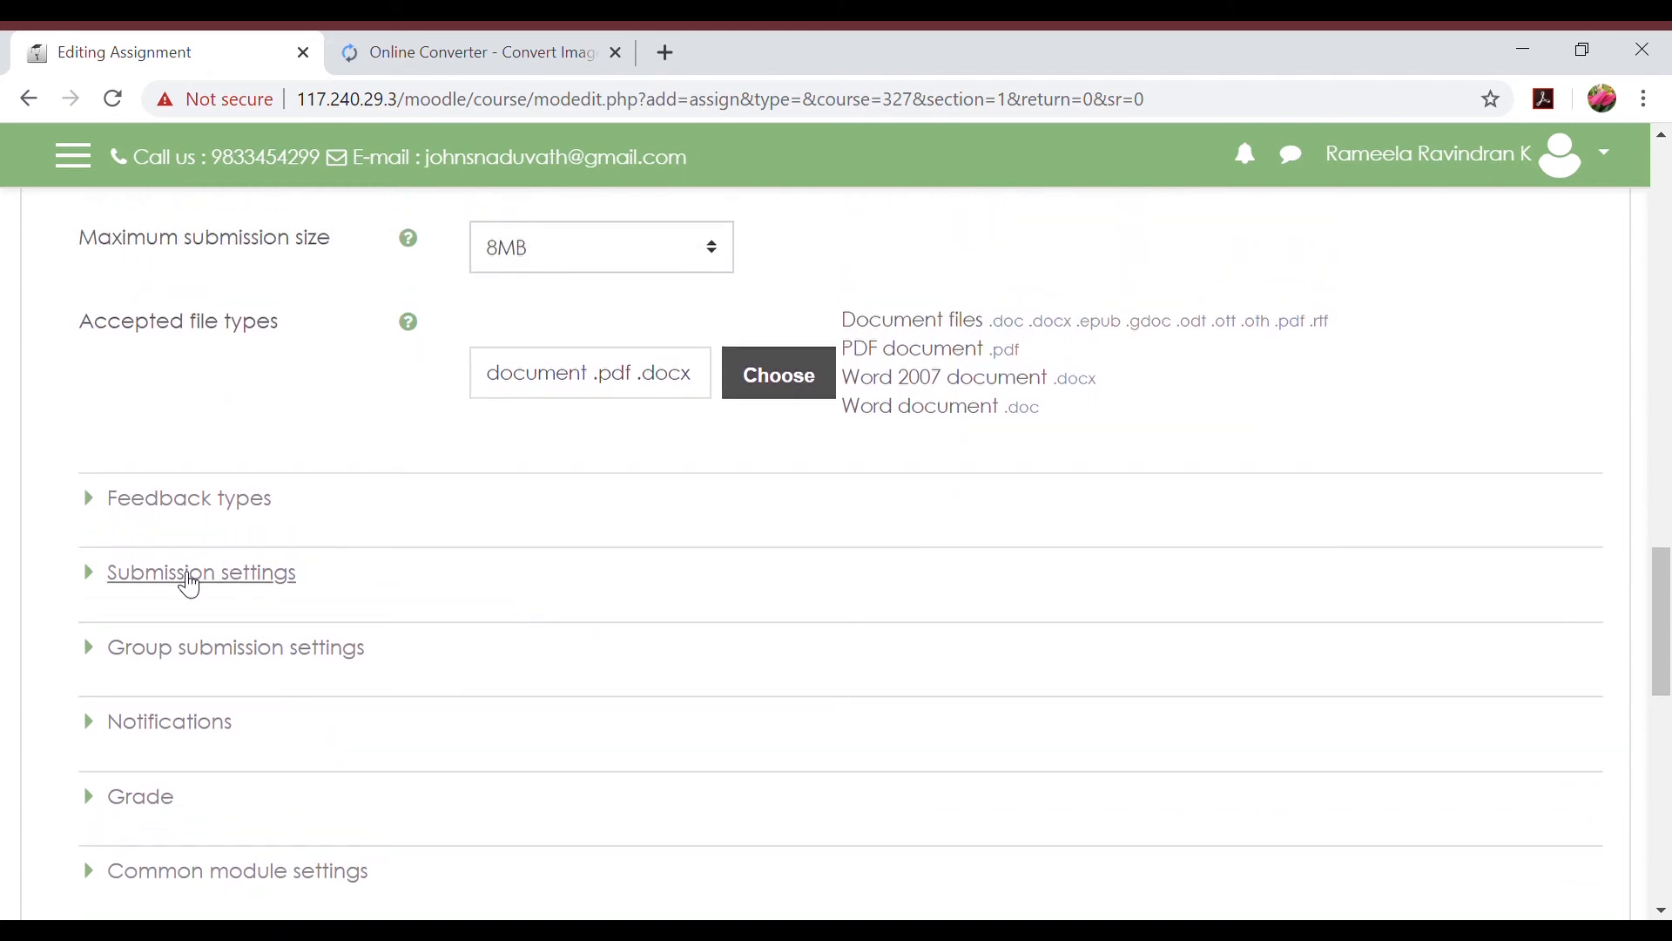
{"action": "left_click", "coordinate": [190, 579]}
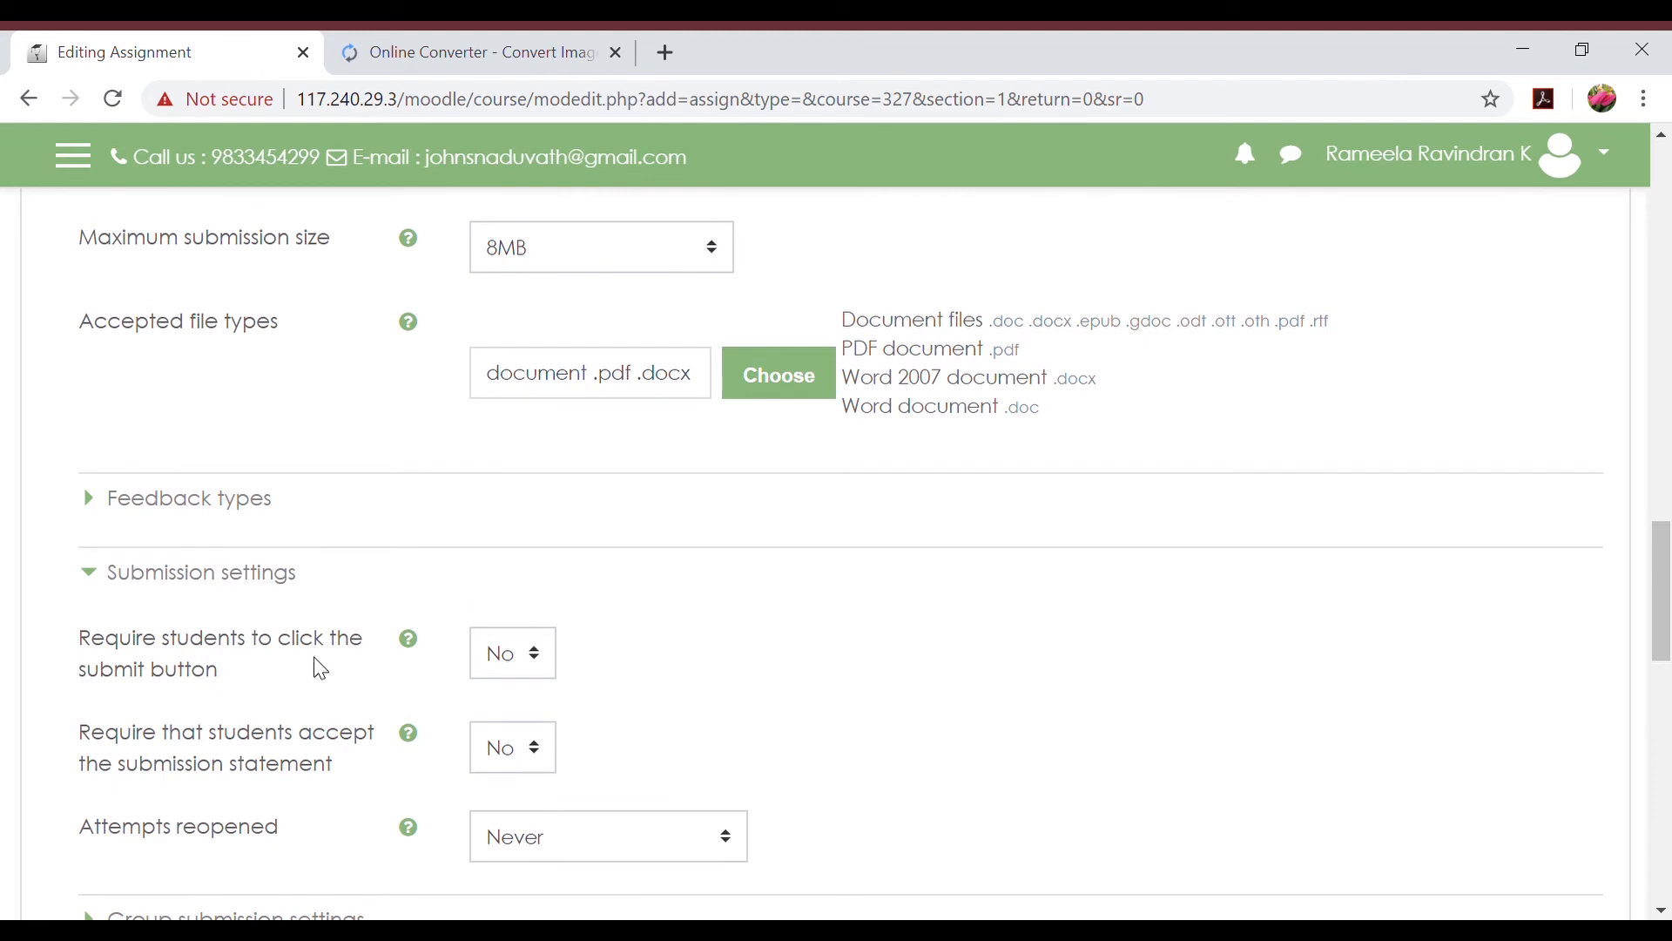
{"action": "scroll", "coordinate": [598, 716], "scroll_direction": "down", "scroll_amount": 1}
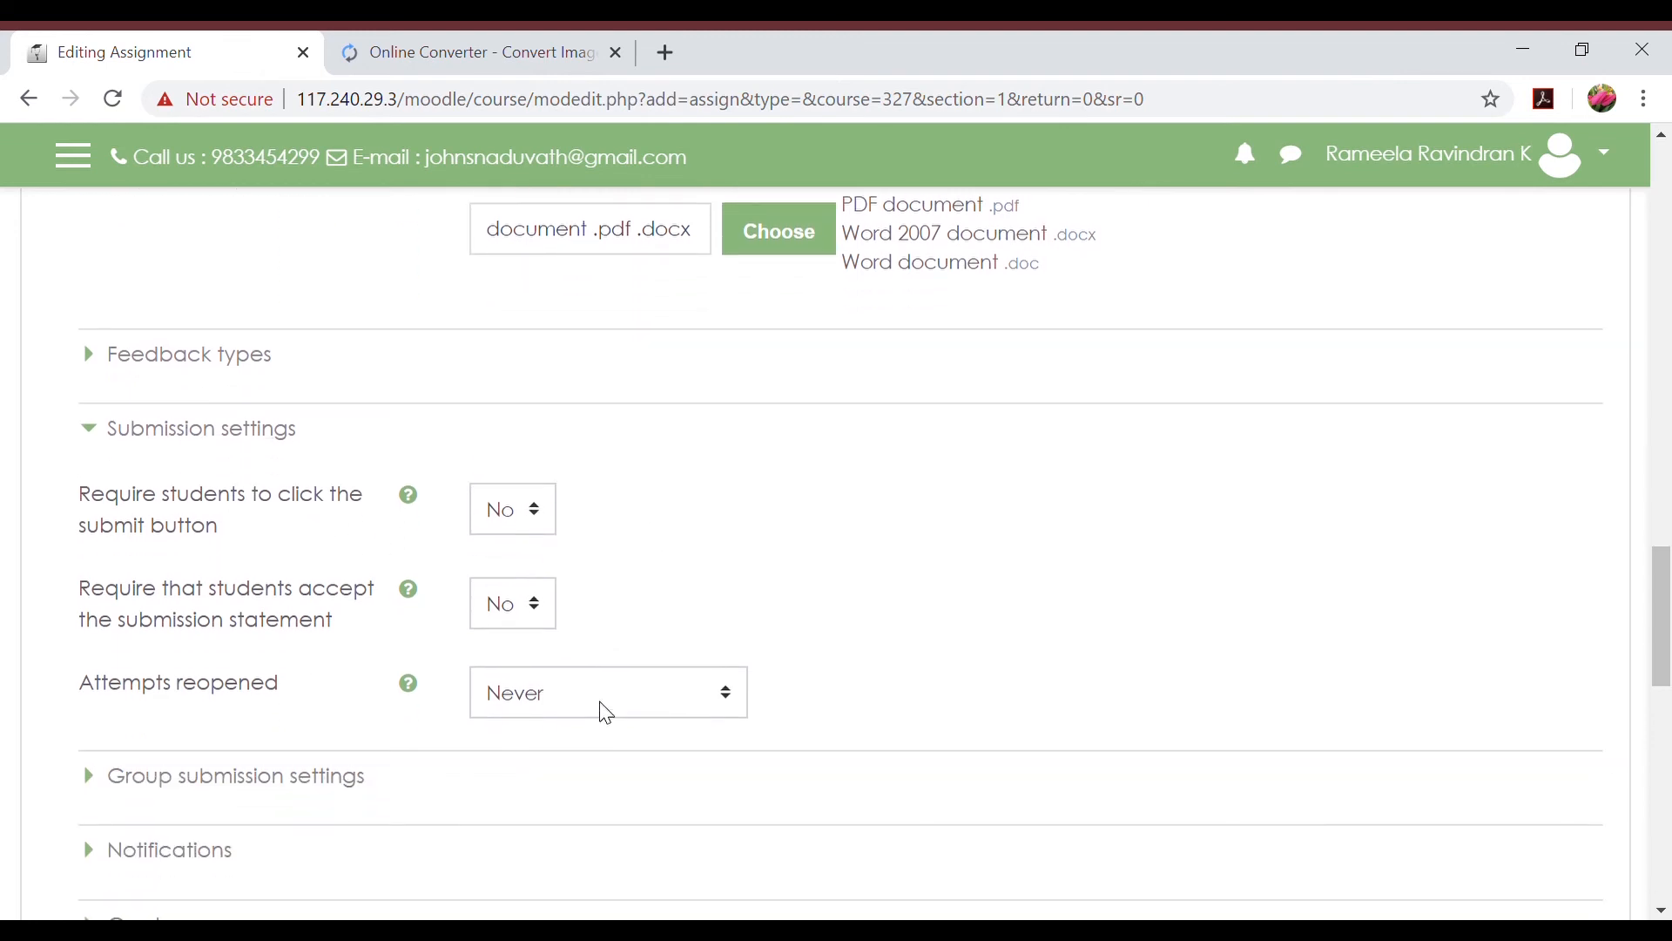
{"action": "left_click", "coordinate": [600, 710]}
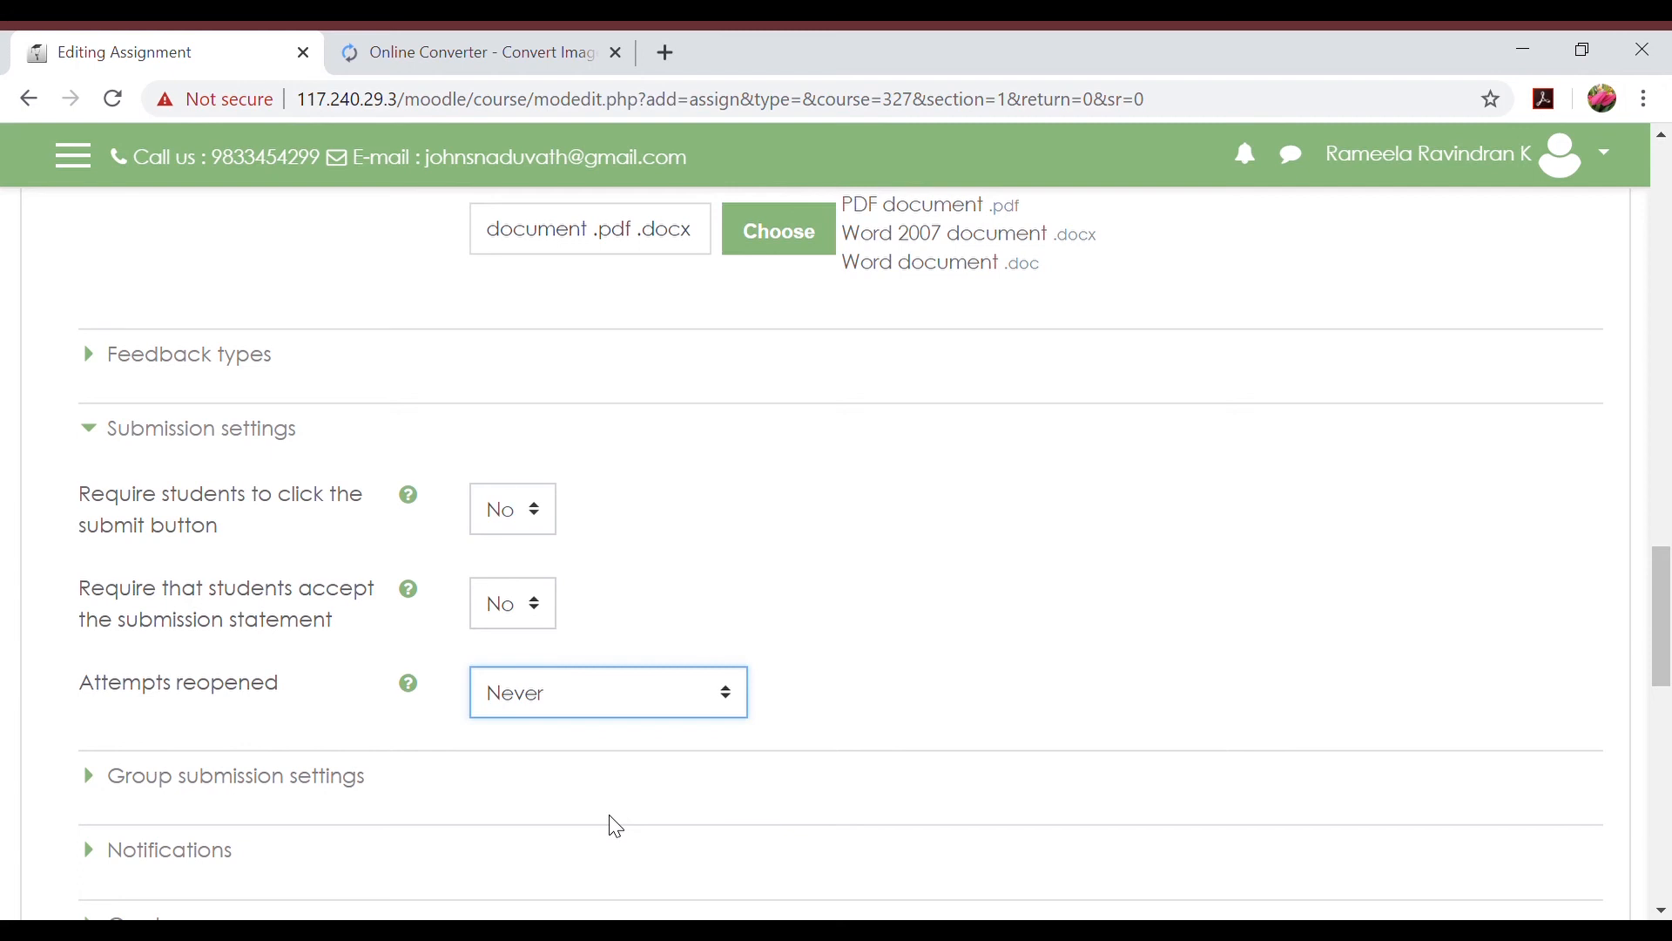
{"action": "left_click", "coordinate": [866, 635]}
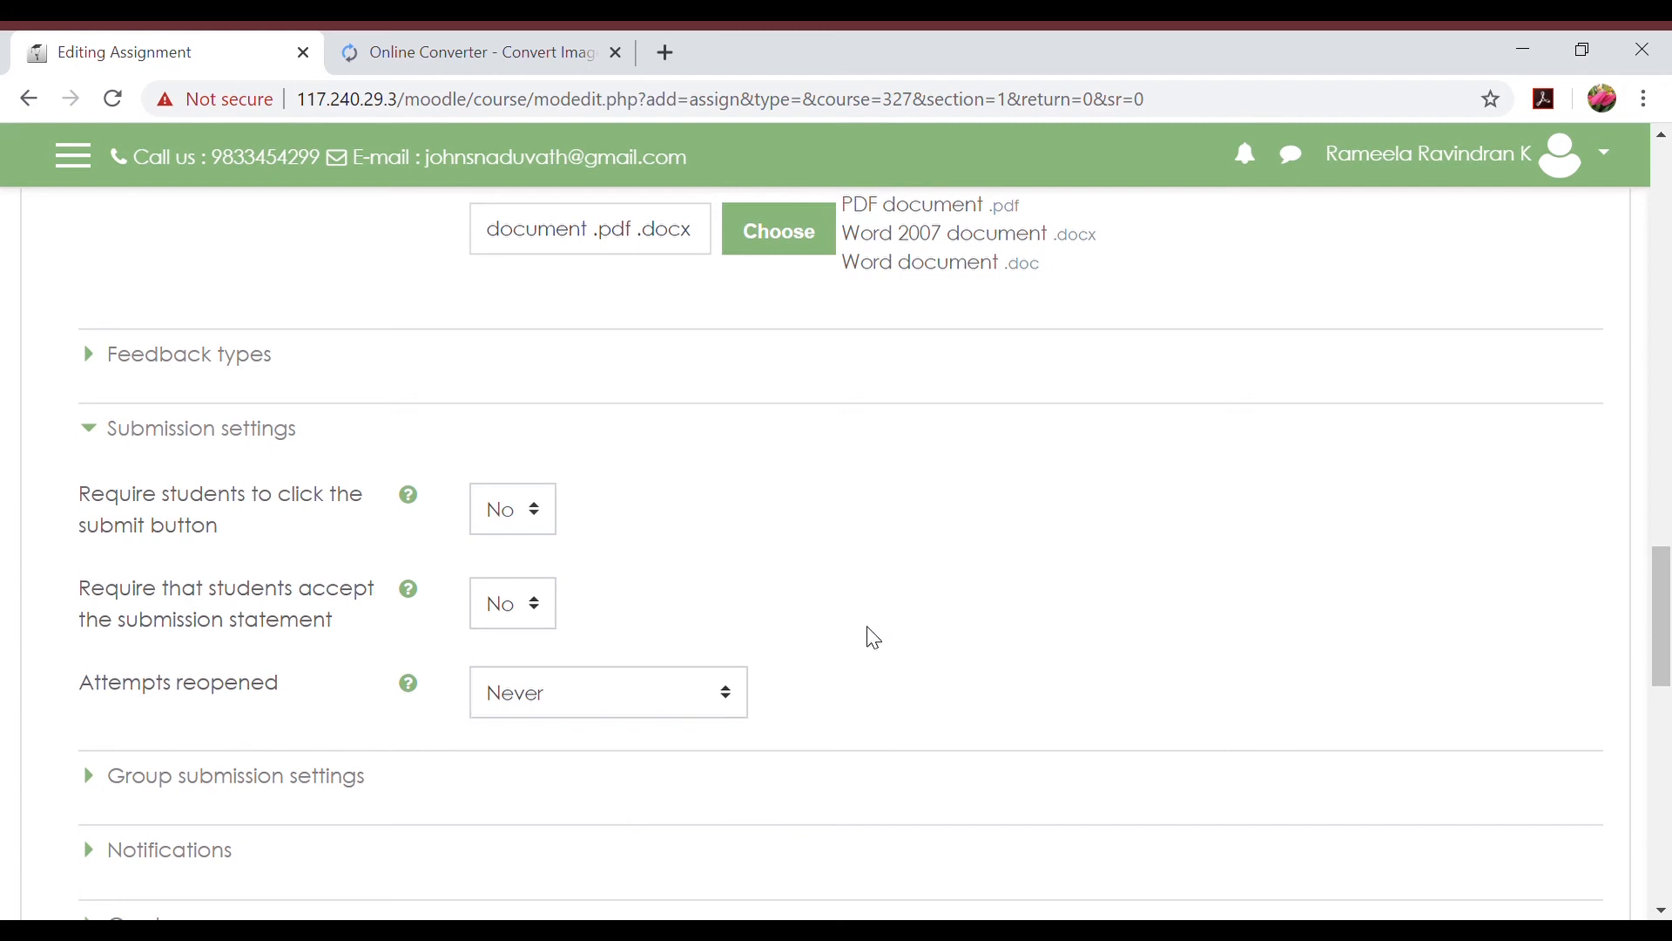
- Expand the group submission settings and check the option for students submitting in groups, leaving it at No
{"action": "scroll", "coordinate": [745, 774], "scroll_direction": "down", "scroll_amount": 3}
{"action": "scroll", "coordinate": [746, 774], "scroll_direction": "down", "scroll_amount": 1}
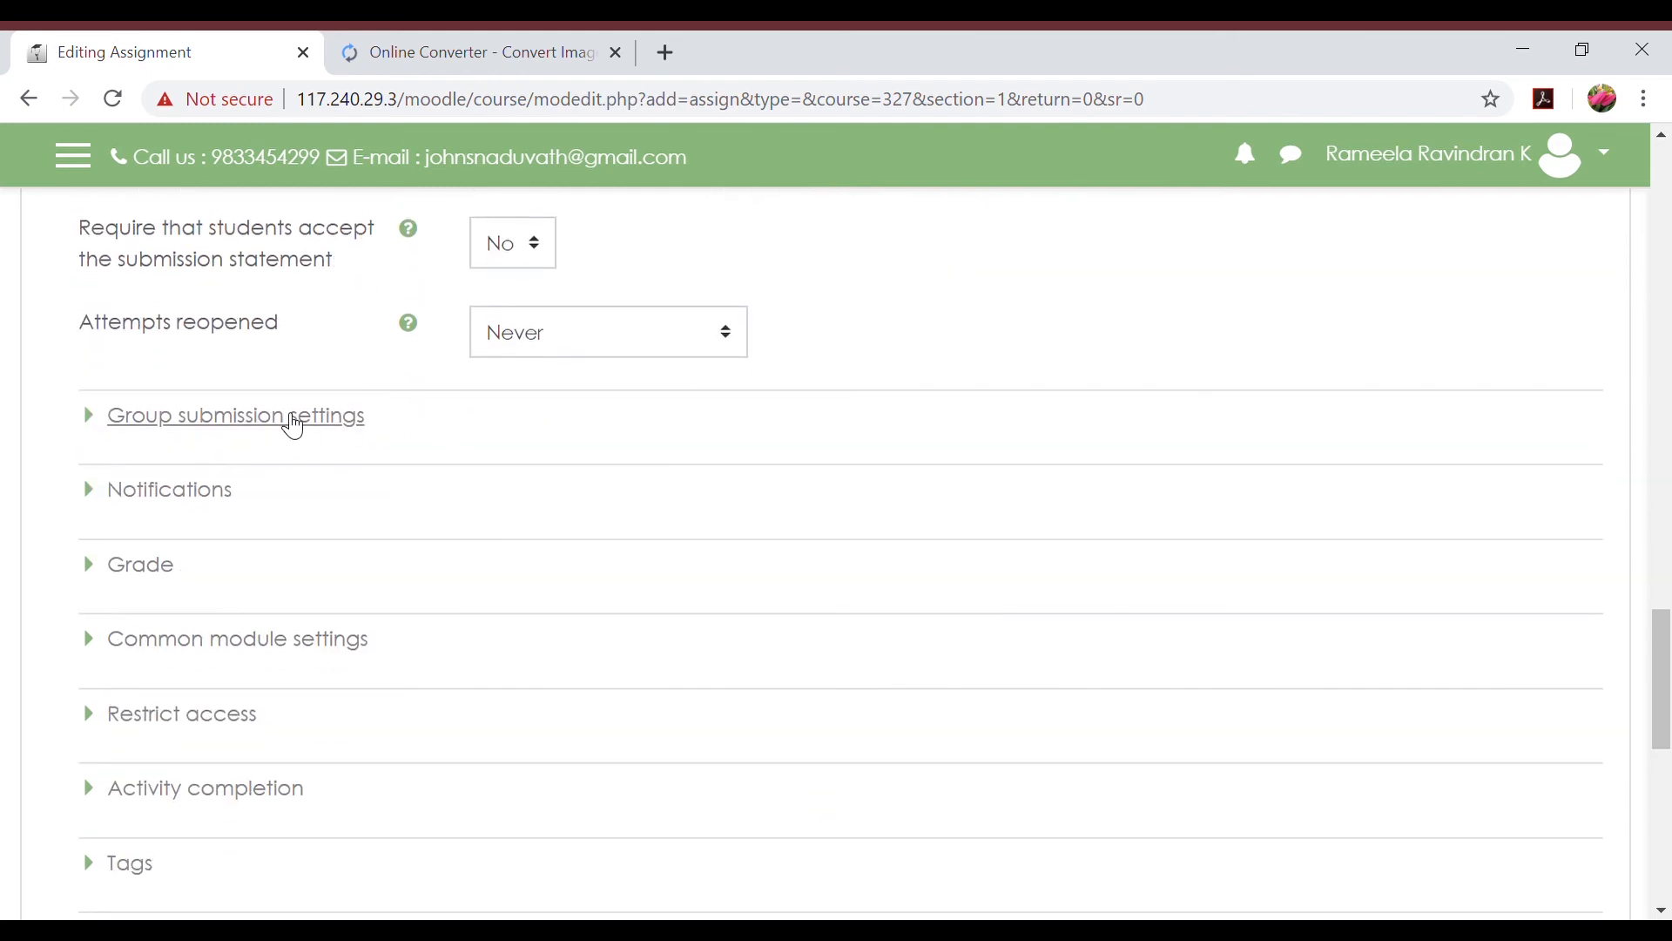
{"action": "left_click", "coordinate": [276, 420]}
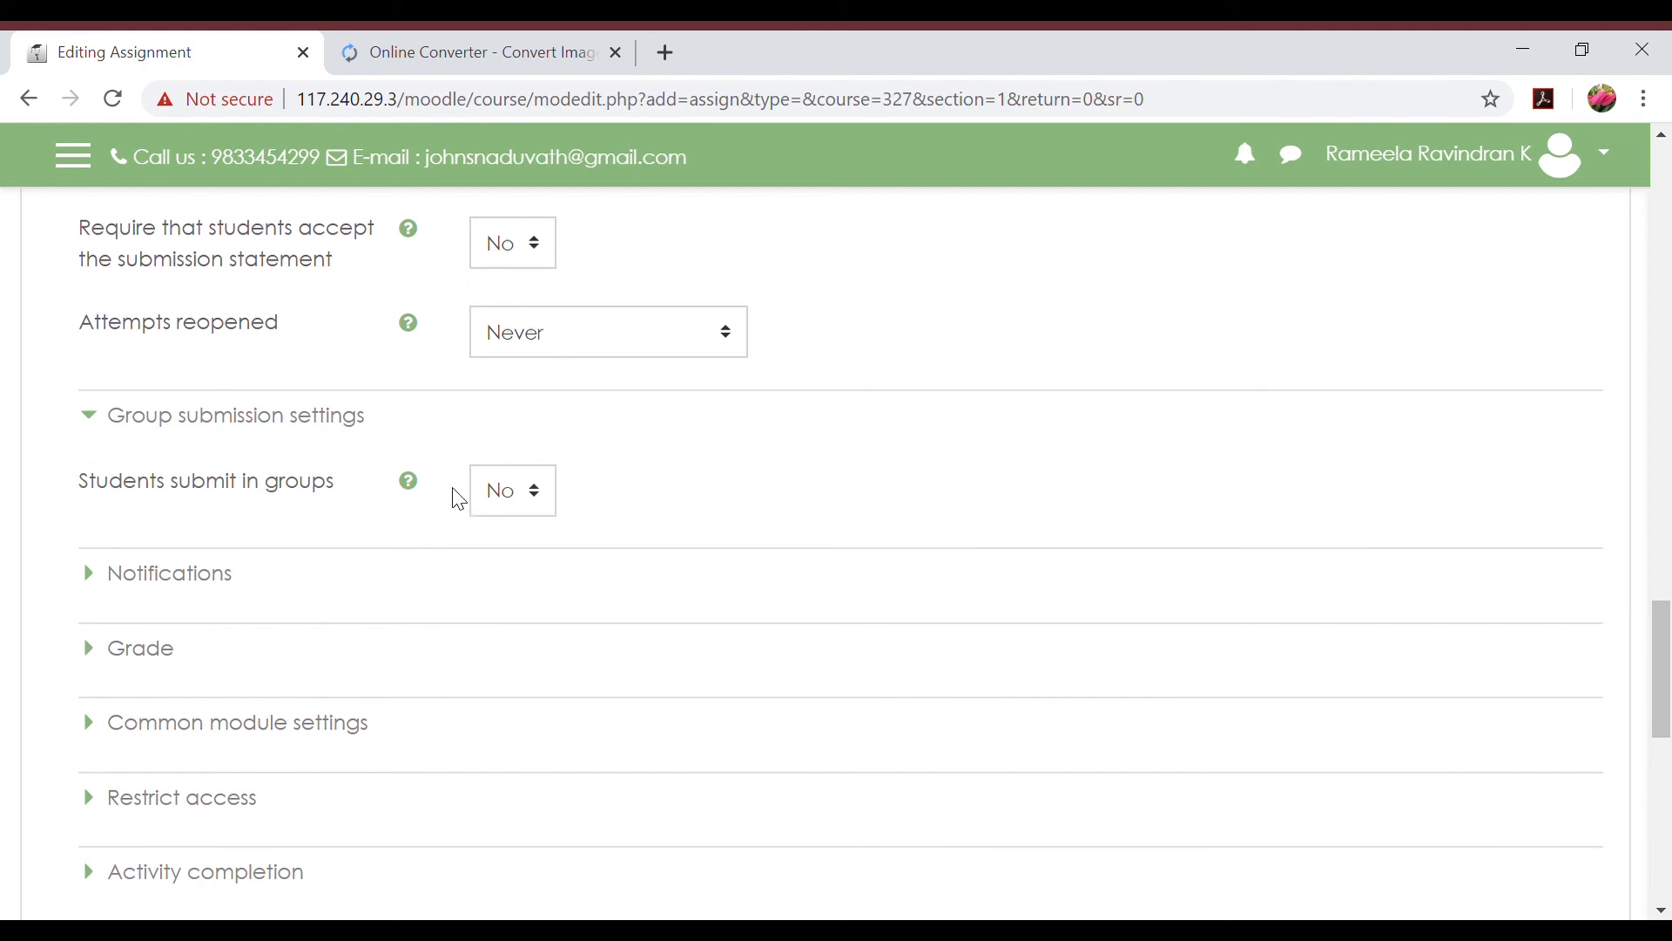
{"action": "left_click", "coordinate": [537, 507]}
{"action": "left_click", "coordinate": [628, 482]}
{"action": "scroll", "coordinate": [629, 481], "scroll_direction": "down", "scroll_amount": 2}
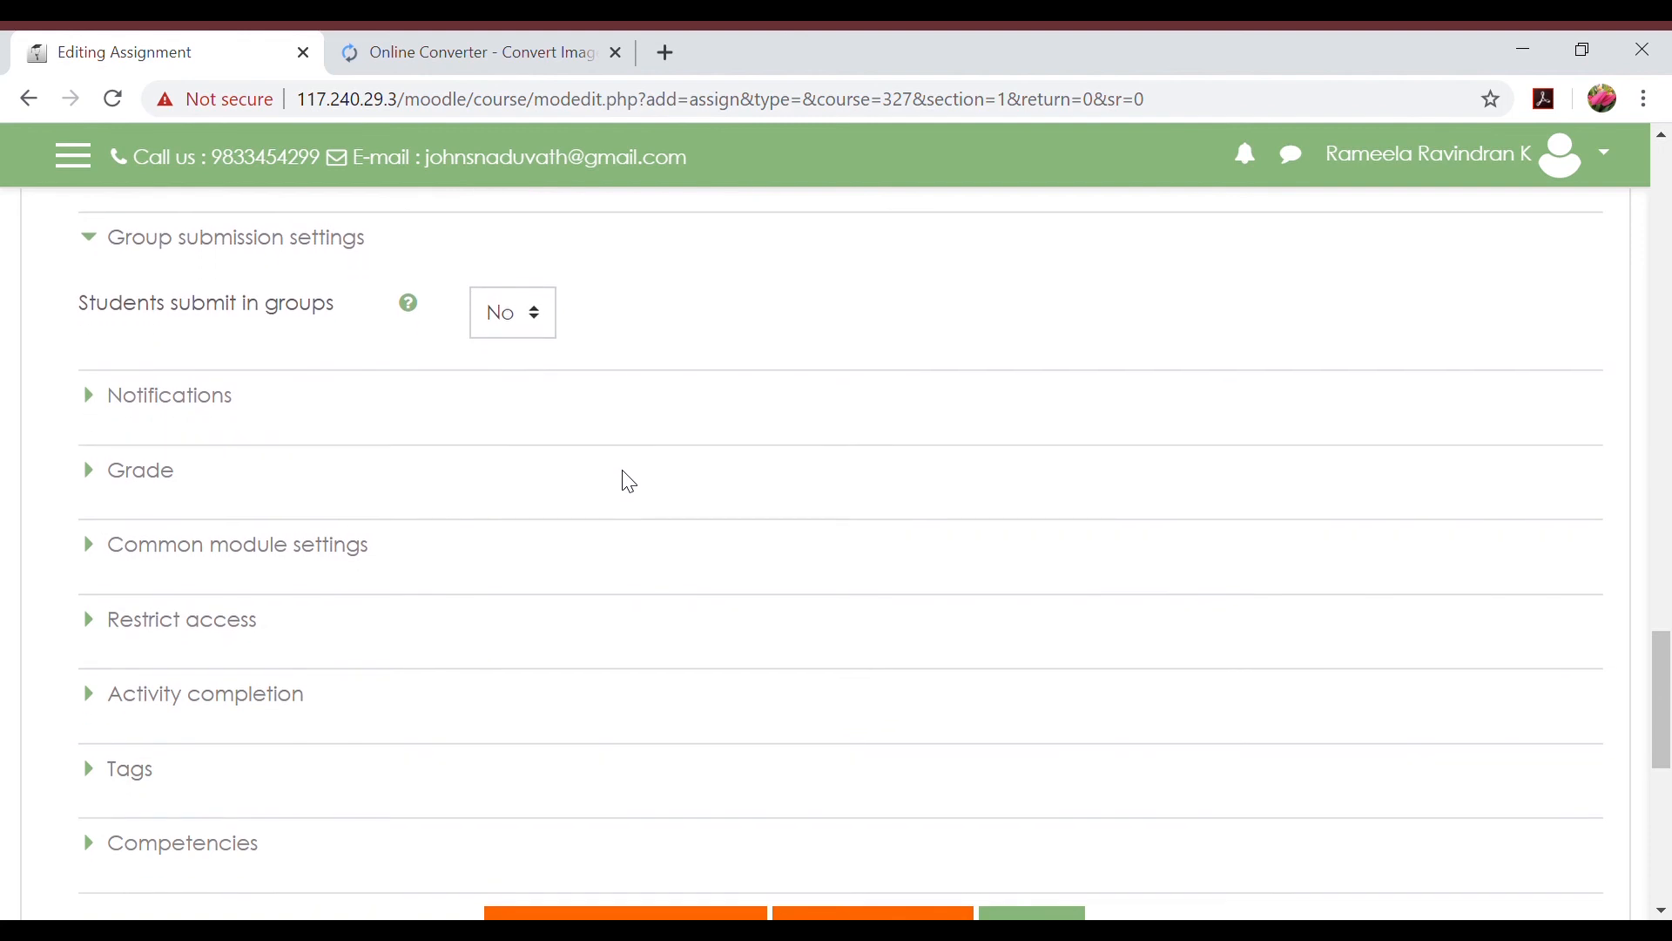
- Expand the assignment's grade settings and set the maximum grade to 10
{"action": "scroll", "coordinate": [629, 481], "scroll_direction": "down", "scroll_amount": 1}
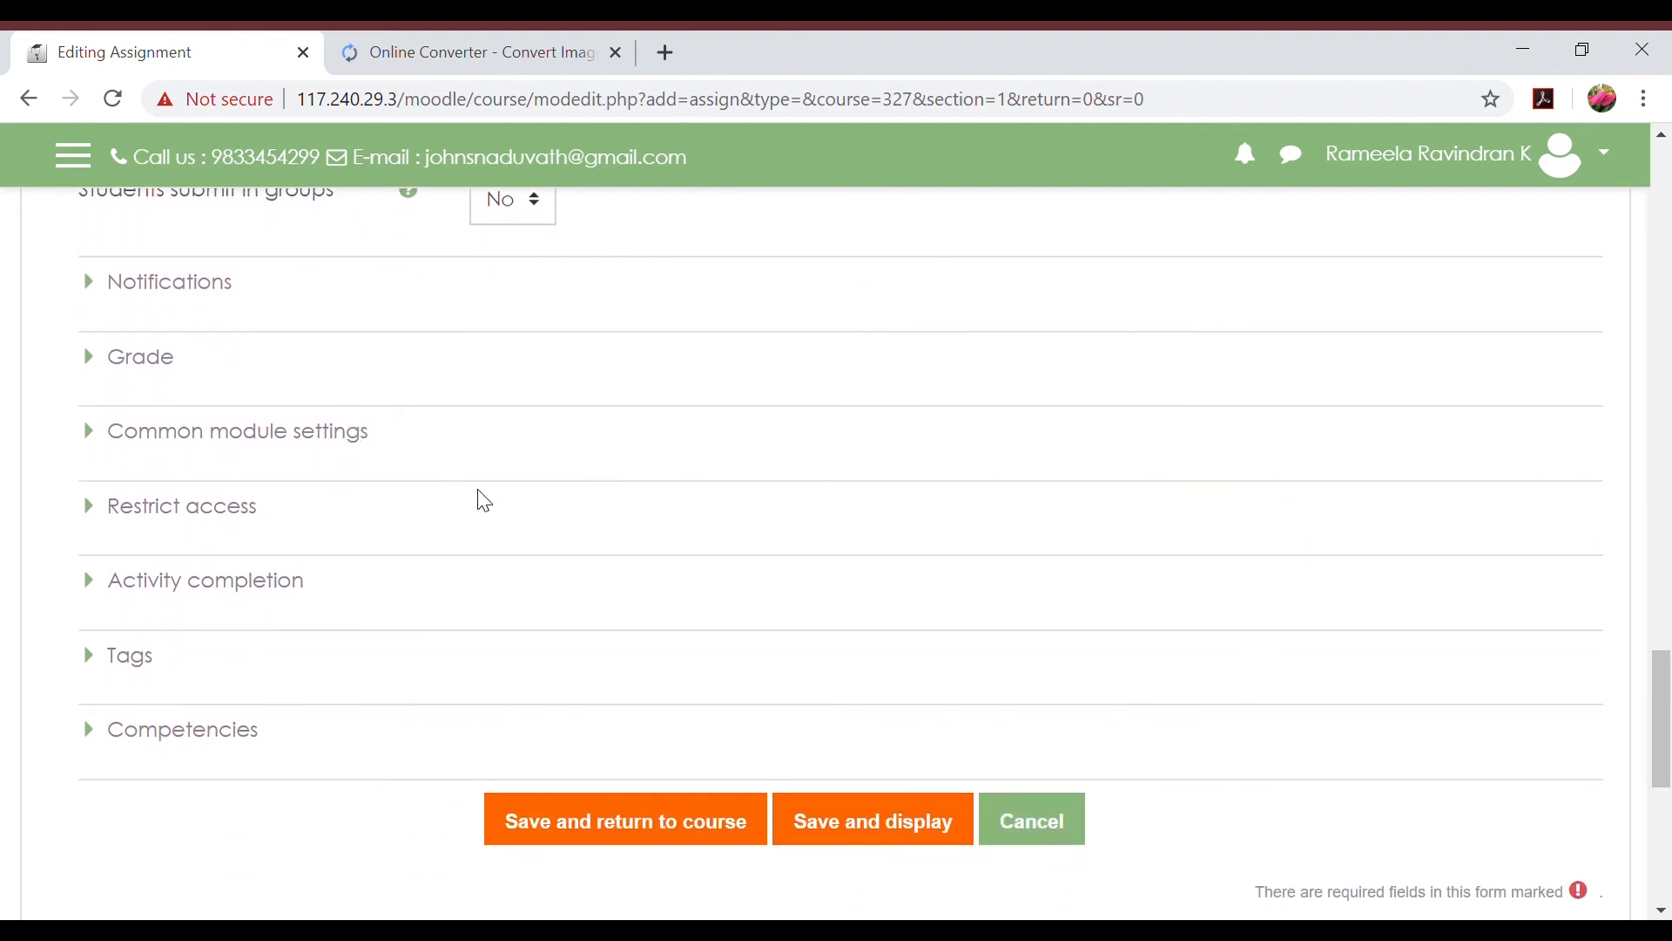
{"action": "scroll", "coordinate": [485, 503], "scroll_direction": "up", "scroll_amount": 1}
{"action": "left_click", "coordinate": [154, 505]}
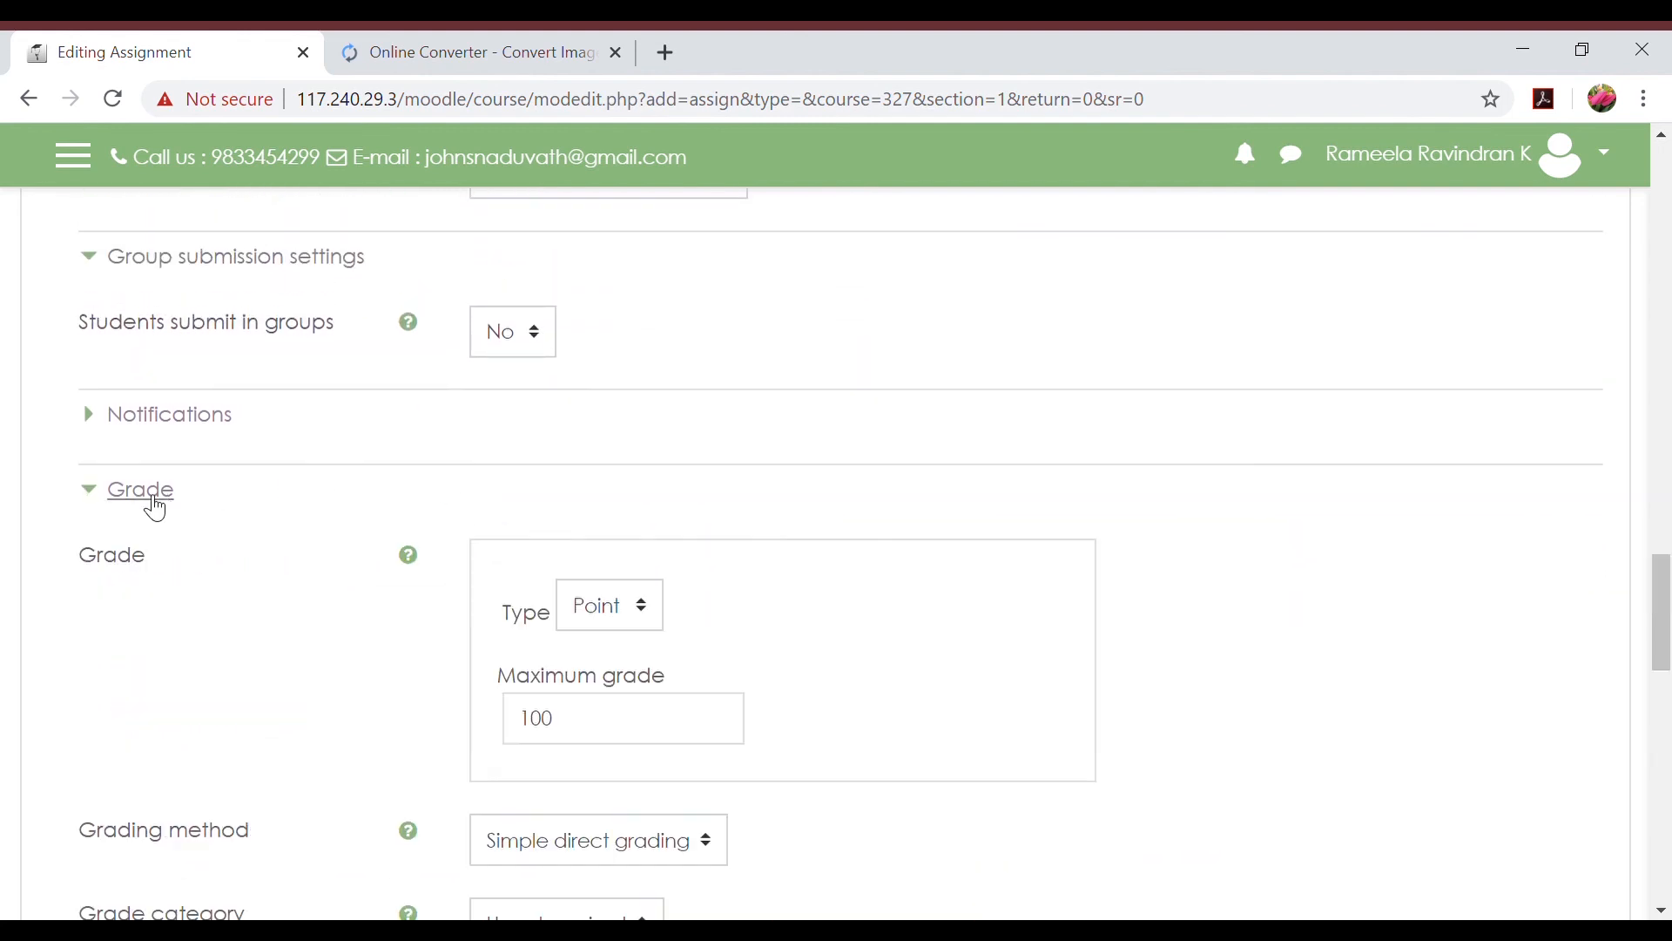
{"action": "scroll", "coordinate": [805, 686], "scroll_direction": "down", "scroll_amount": 1}
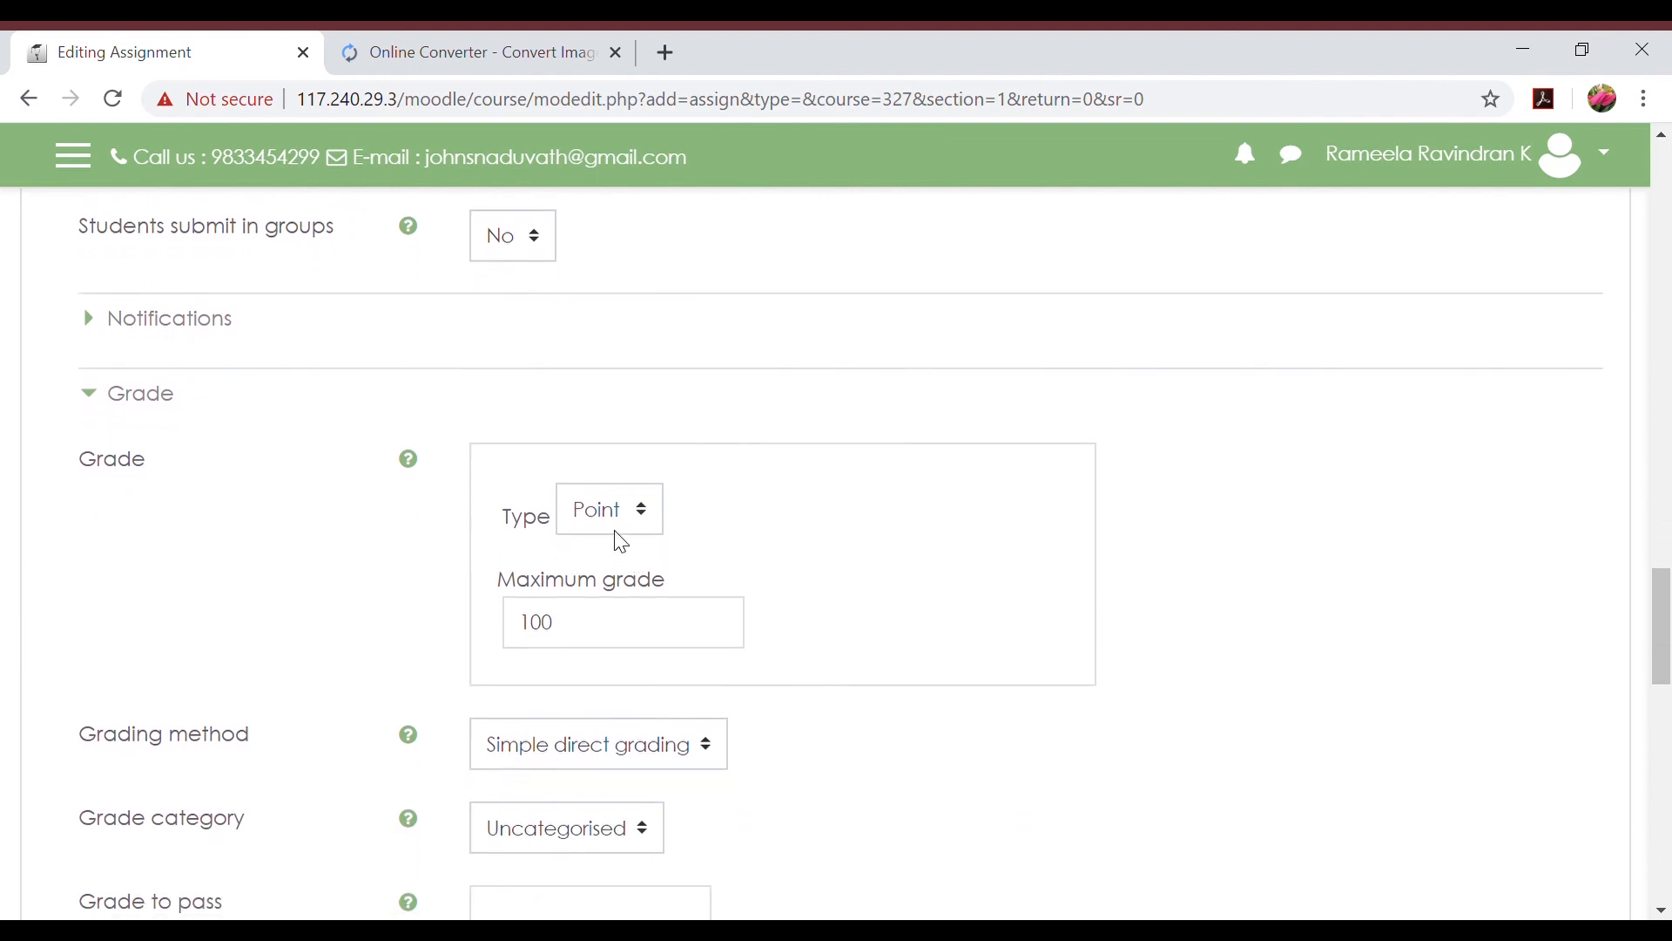
{"action": "left_click", "coordinate": [605, 640]}
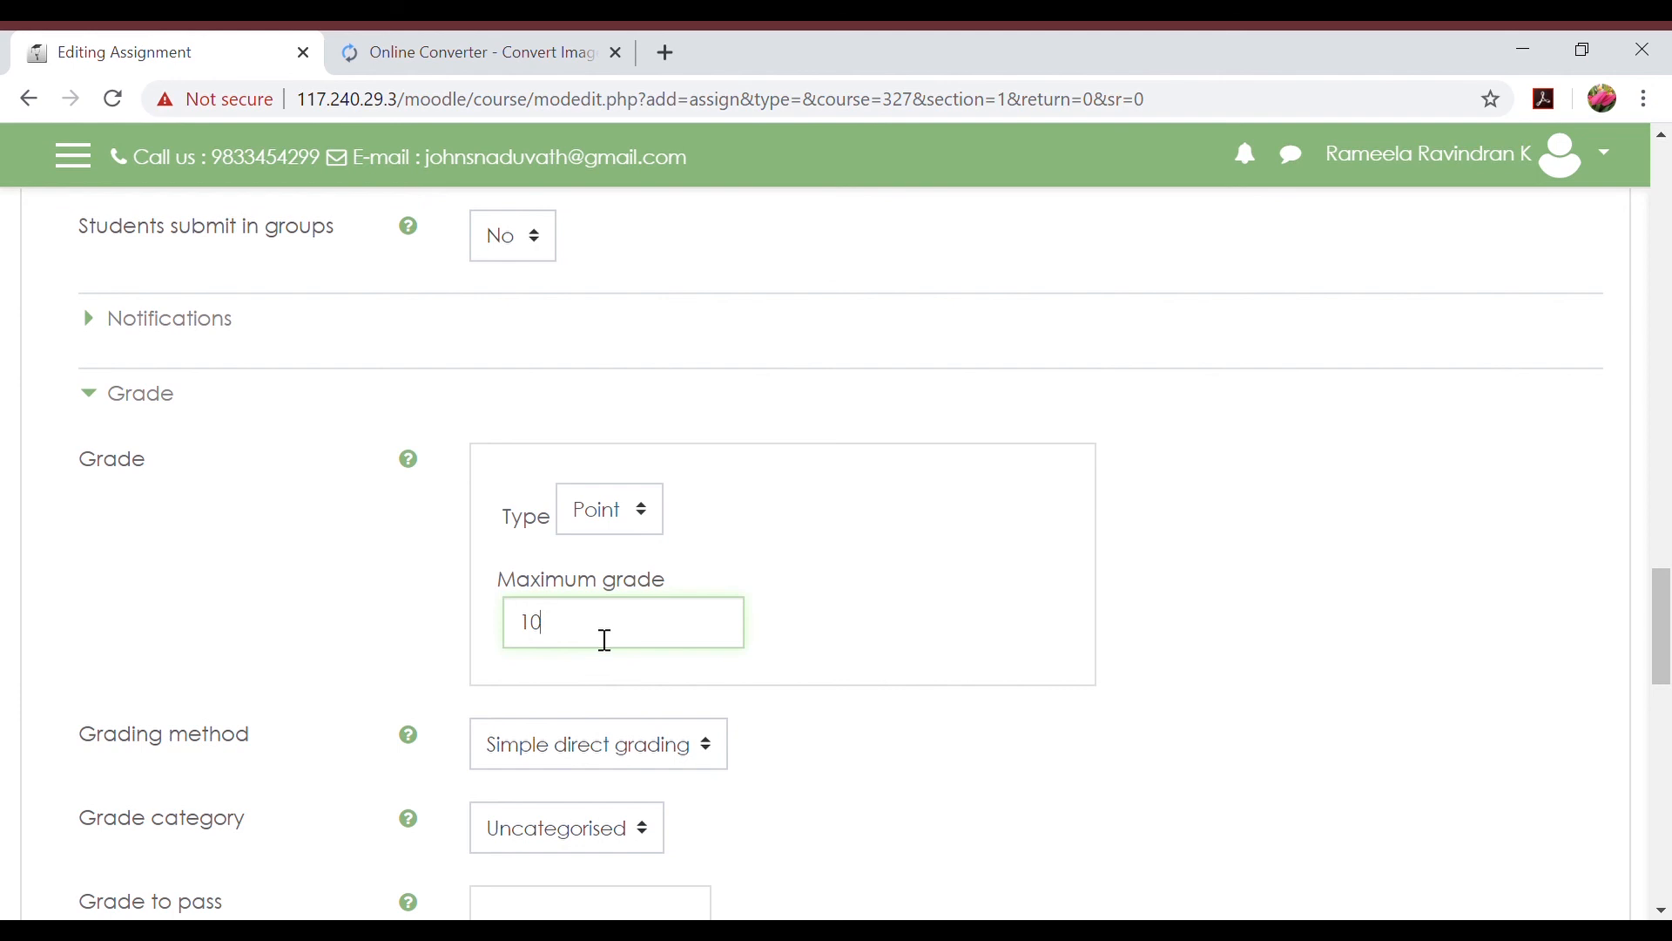
- Keep the remaining grading options at their defaults, save the assignment and return to the course
{"action": "scroll", "coordinate": [943, 714], "scroll_direction": "down", "scroll_amount": 2}
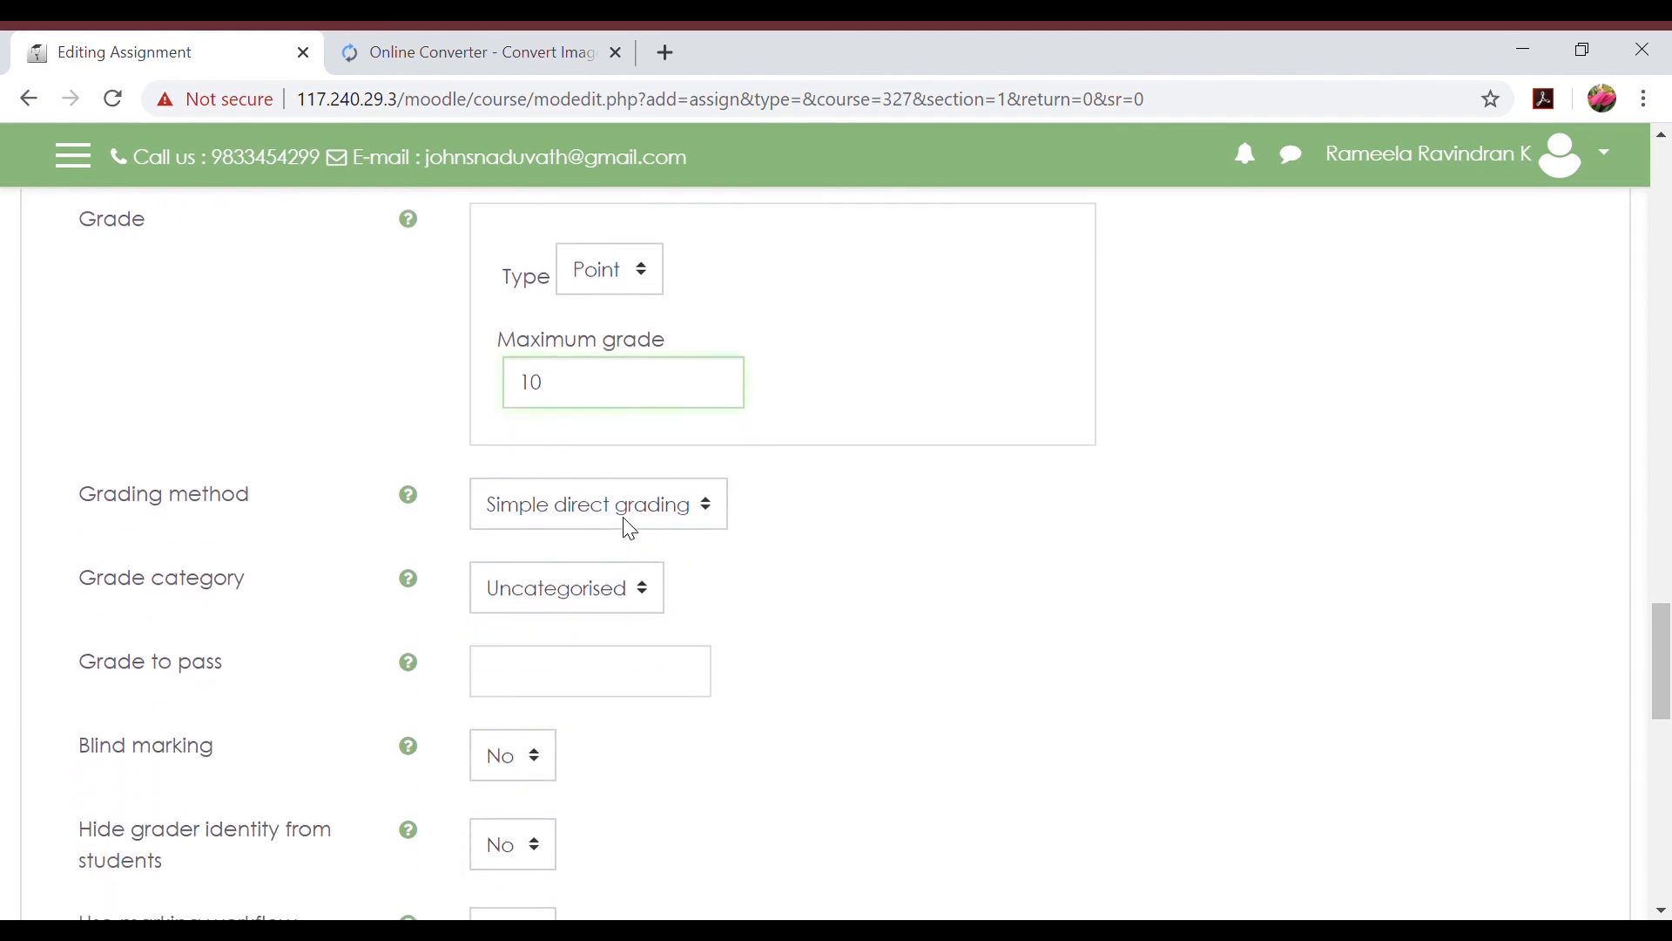
{"action": "scroll", "coordinate": [735, 750], "scroll_direction": "down", "scroll_amount": 2}
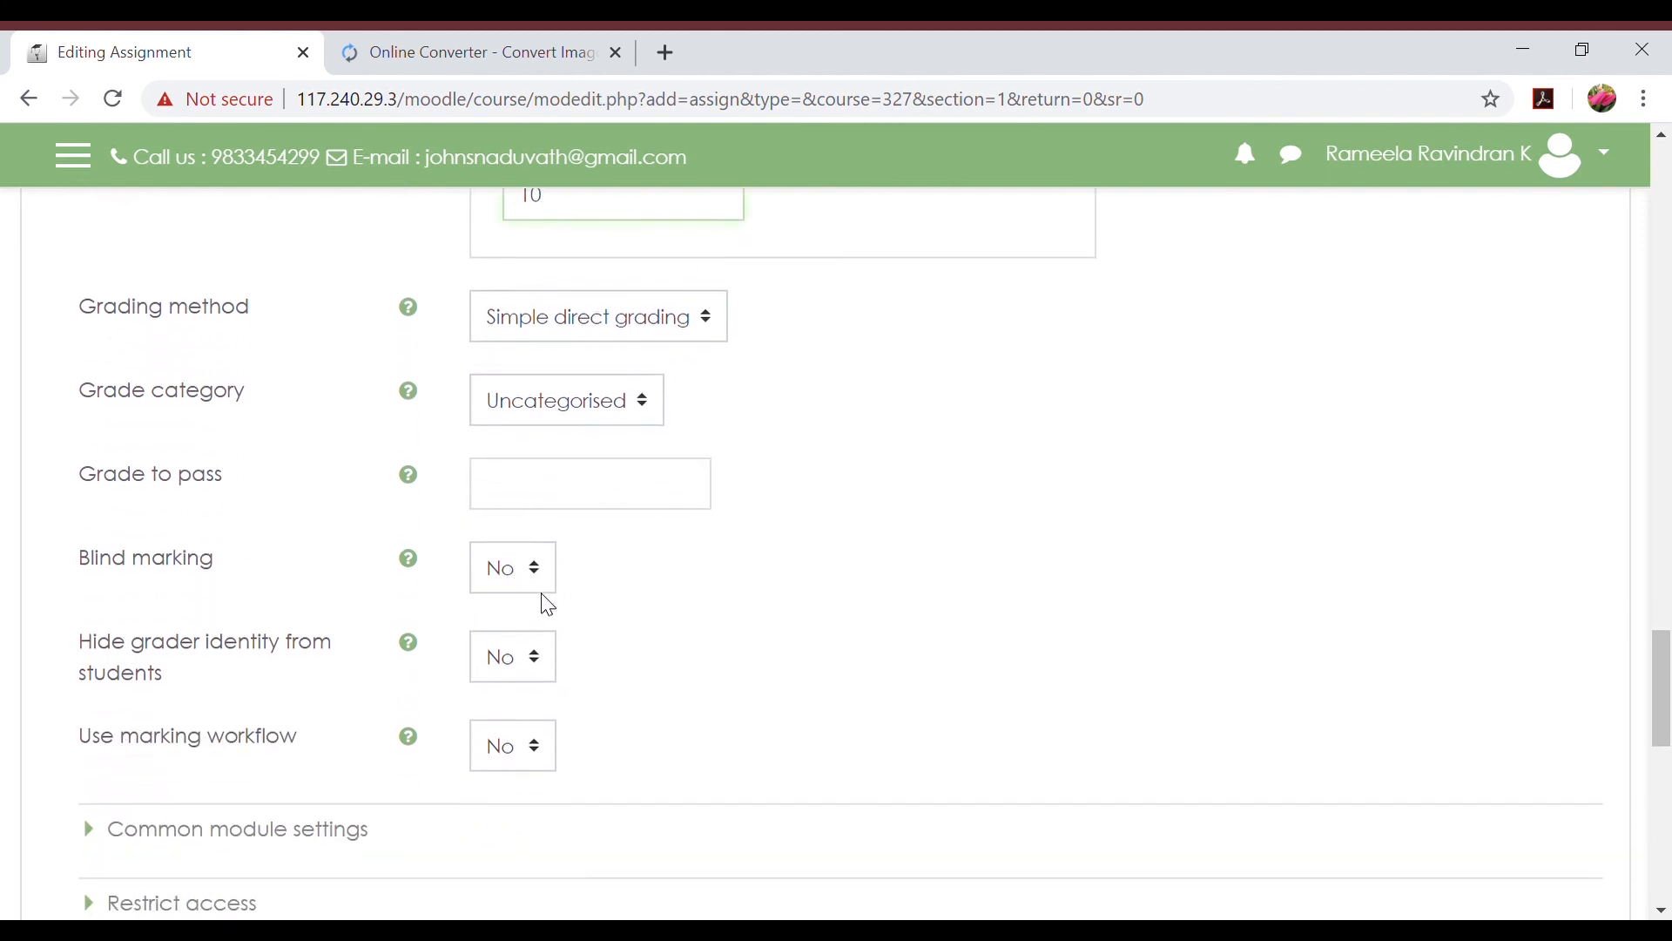
{"action": "scroll", "coordinate": [585, 692], "scroll_direction": "down", "scroll_amount": 1}
{"action": "scroll", "coordinate": [582, 690], "scroll_direction": "down", "scroll_amount": 4}
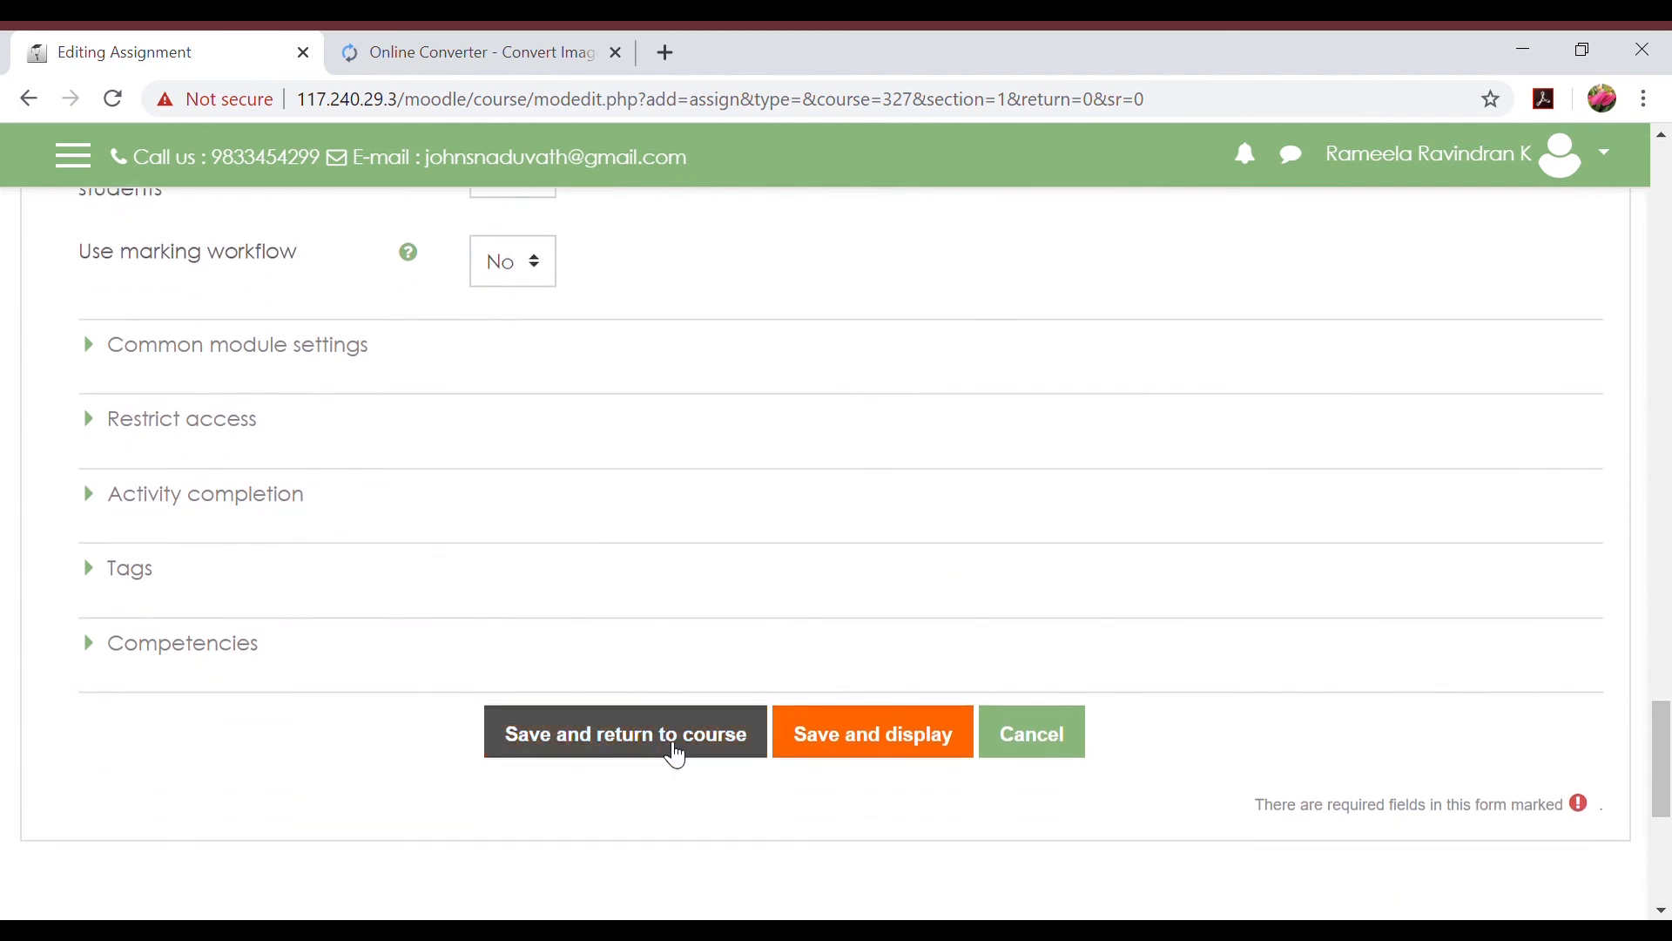
{"action": "left_click", "coordinate": [677, 755]}
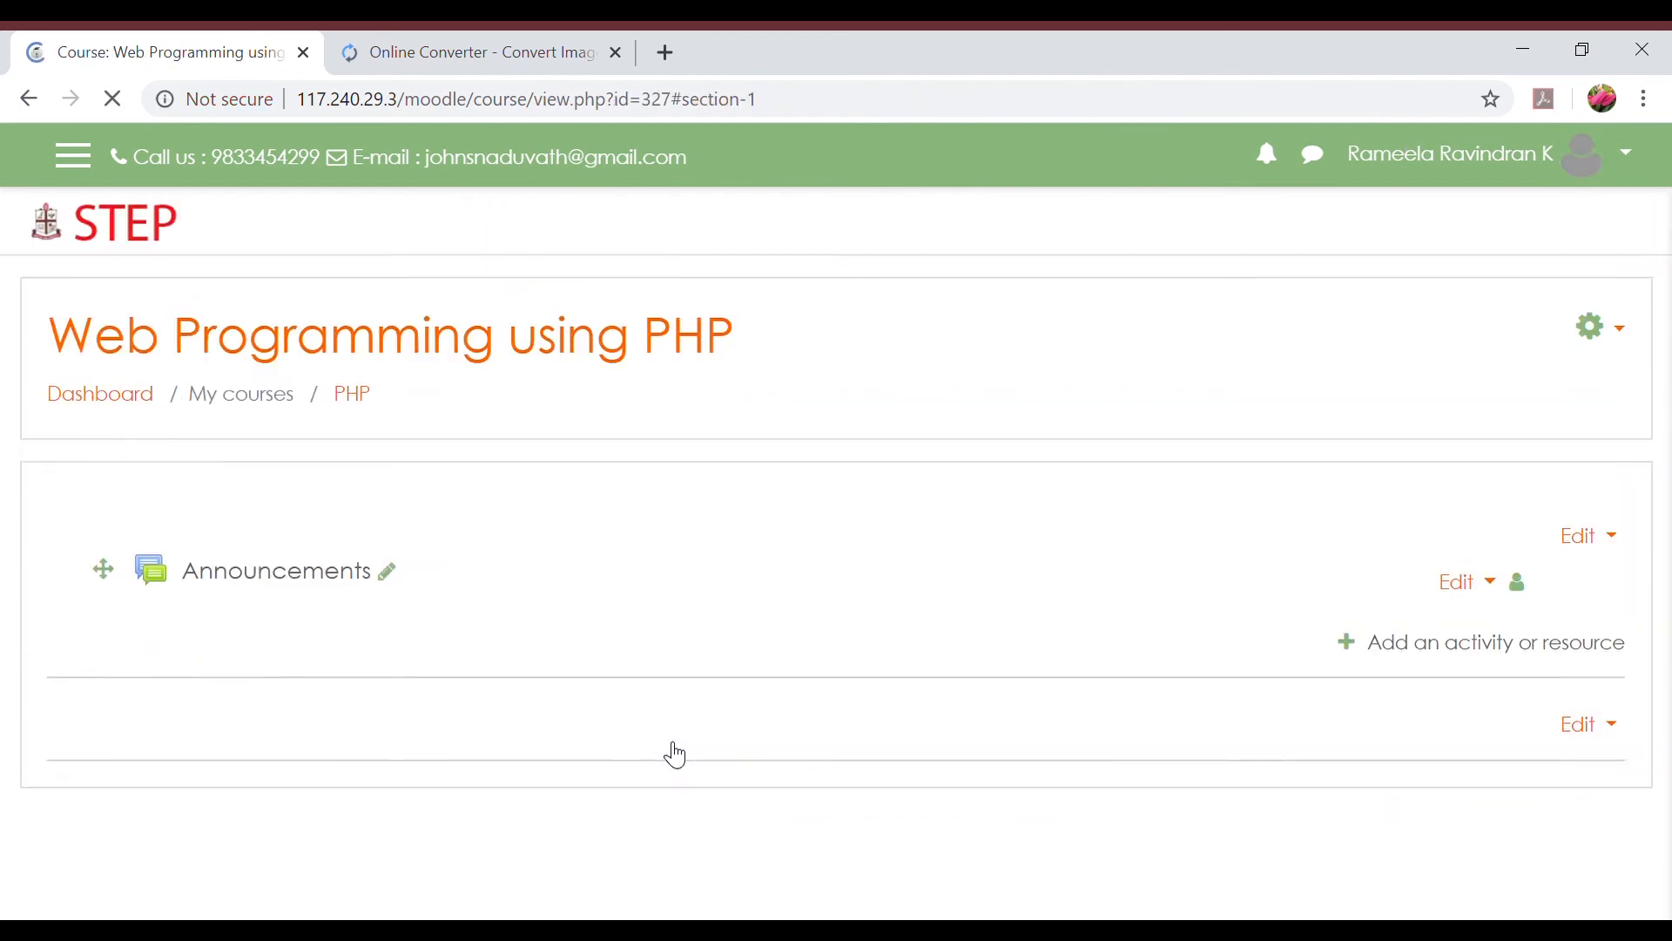